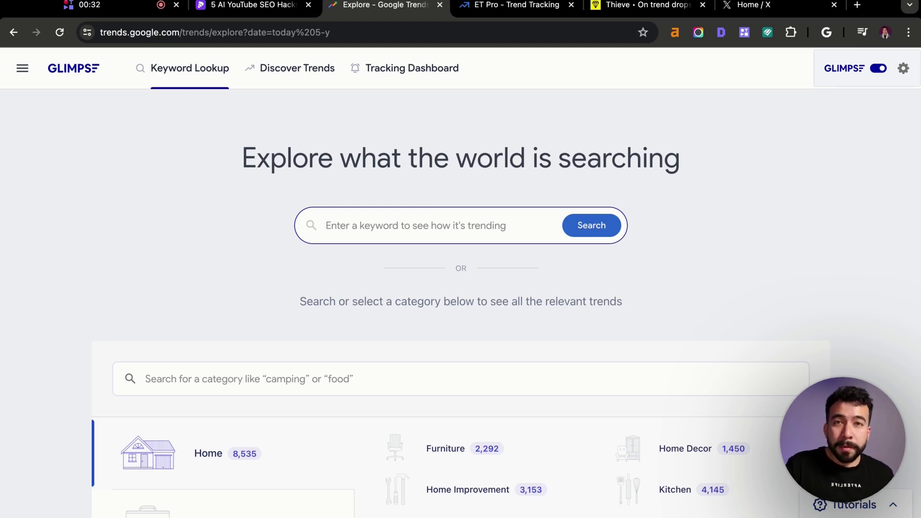
Toggle the Glimpse overlay off and on, then look up the keyword 'AI' and its 5-year search volume.
{"action": "left_click", "coordinate": [877, 70]}
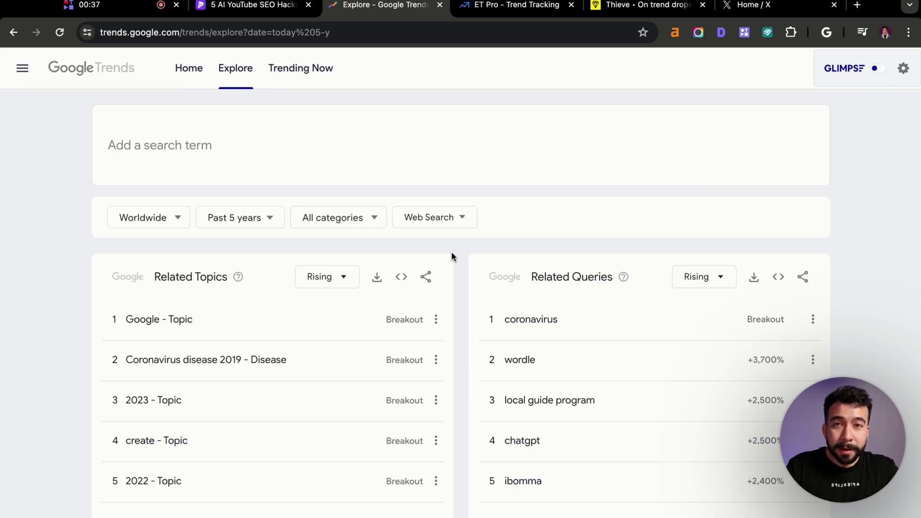
{"action": "left_click", "coordinate": [879, 69]}
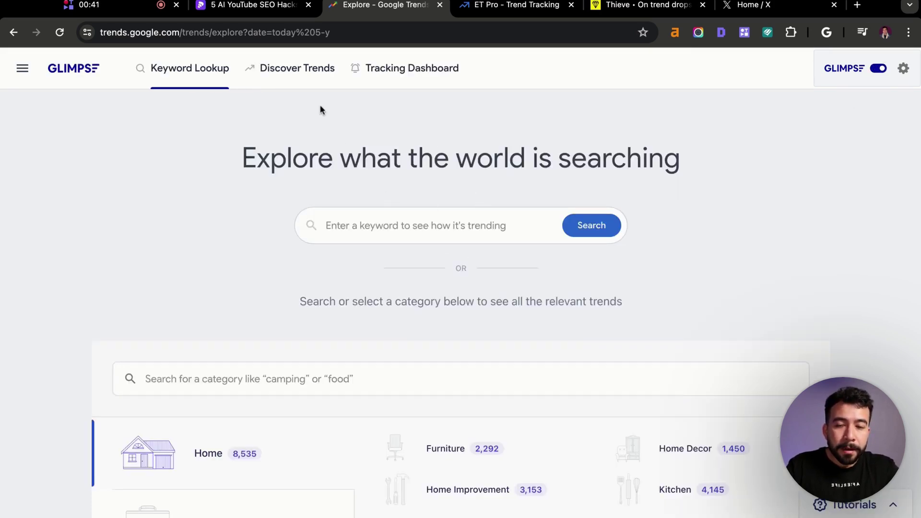
{"action": "left_click", "coordinate": [445, 228]}
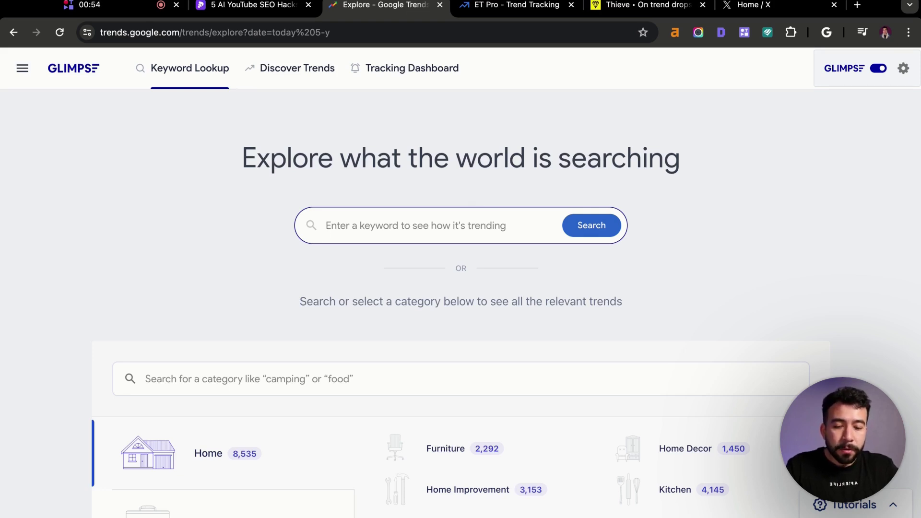
{"action": "type", "text": "AI"}
{"action": "key", "text": "Return"}
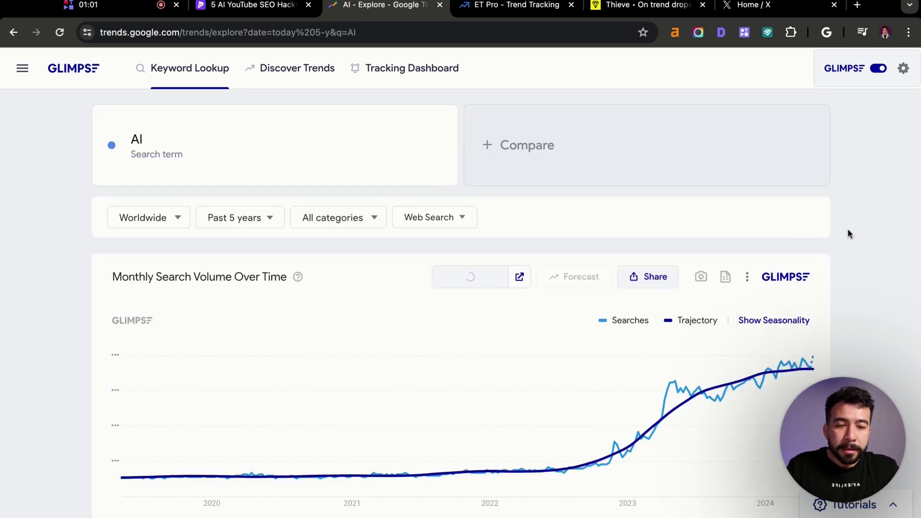
Scroll down to AI's People Also Search keywords and advance to the next page.
{"action": "scroll", "coordinate": [847, 229], "scroll_direction": "down", "scroll_amount": 1}
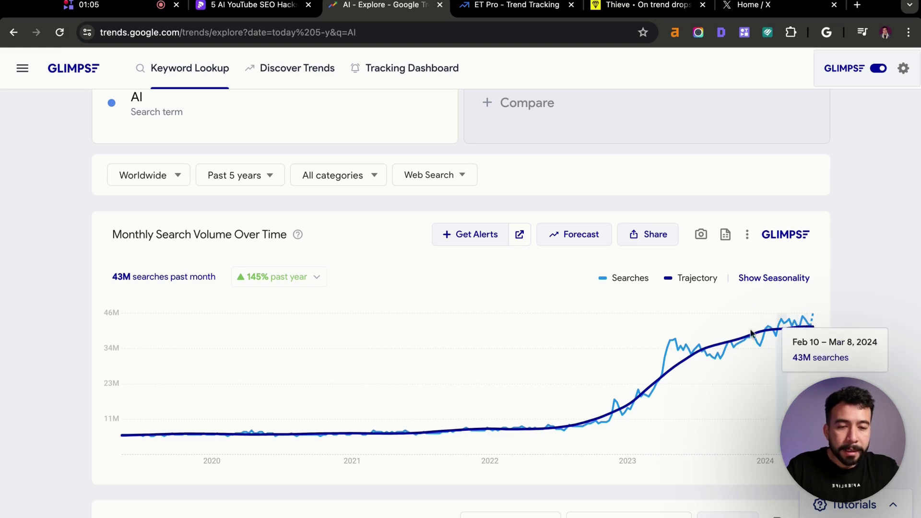
{"action": "scroll", "coordinate": [845, 302], "scroll_direction": "down", "scroll_amount": 6}
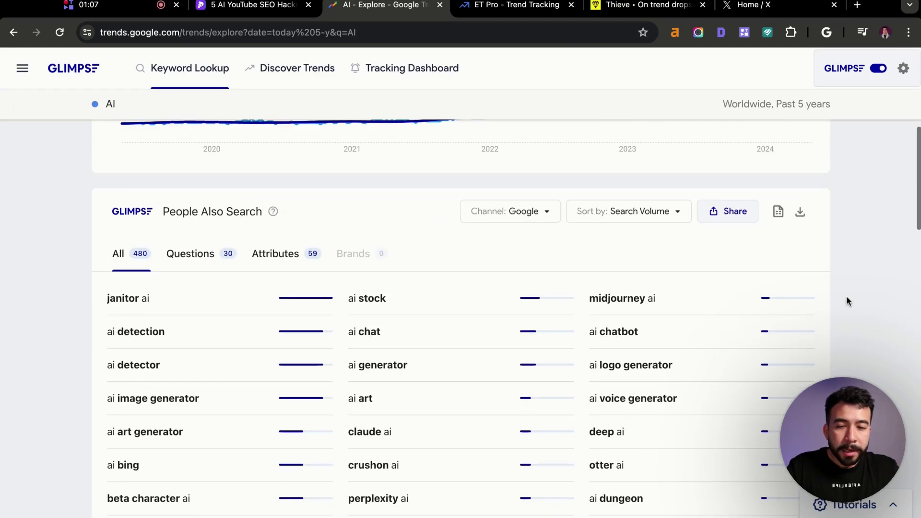
{"action": "scroll", "coordinate": [846, 301], "scroll_direction": "down", "scroll_amount": 1}
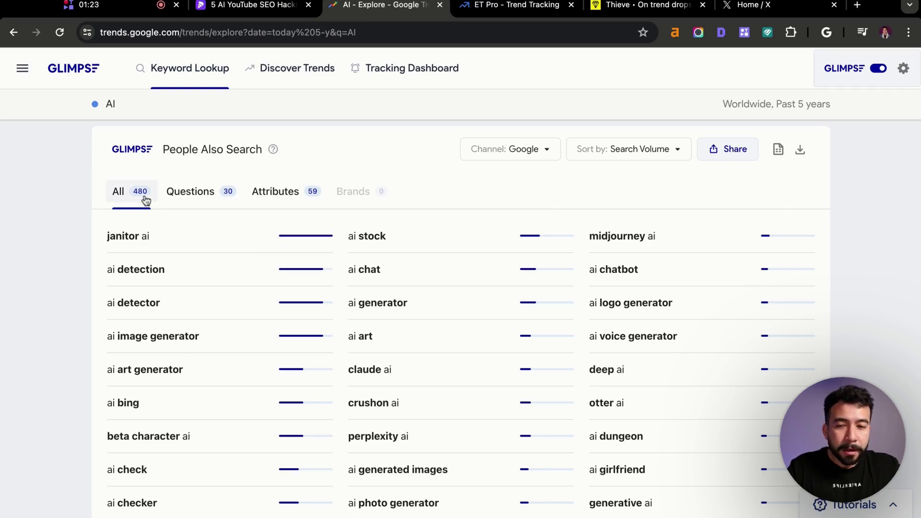
{"action": "scroll", "coordinate": [433, 231], "scroll_direction": "down", "scroll_amount": 1}
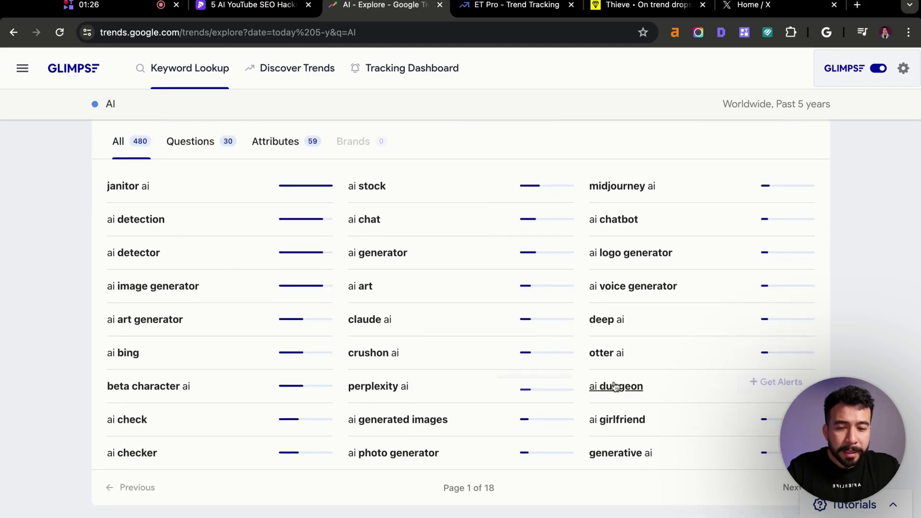
{"action": "scroll", "coordinate": [729, 382], "scroll_direction": "down", "scroll_amount": 2}
{"action": "left_click", "coordinate": [791, 396]}
Sort the related keywords by Competition, viewing page 2 of 18.
{"action": "scroll", "coordinate": [681, 326], "scroll_direction": "up", "scroll_amount": 4}
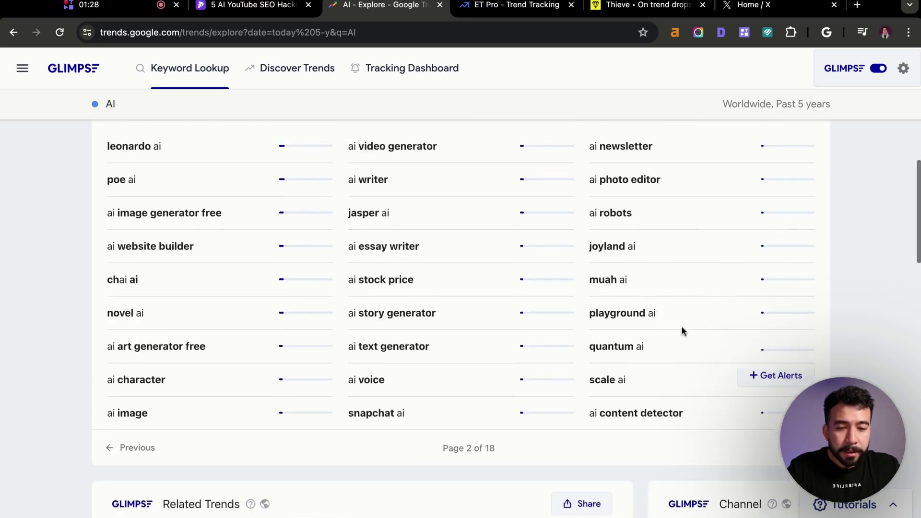
{"action": "left_click", "coordinate": [634, 227]}
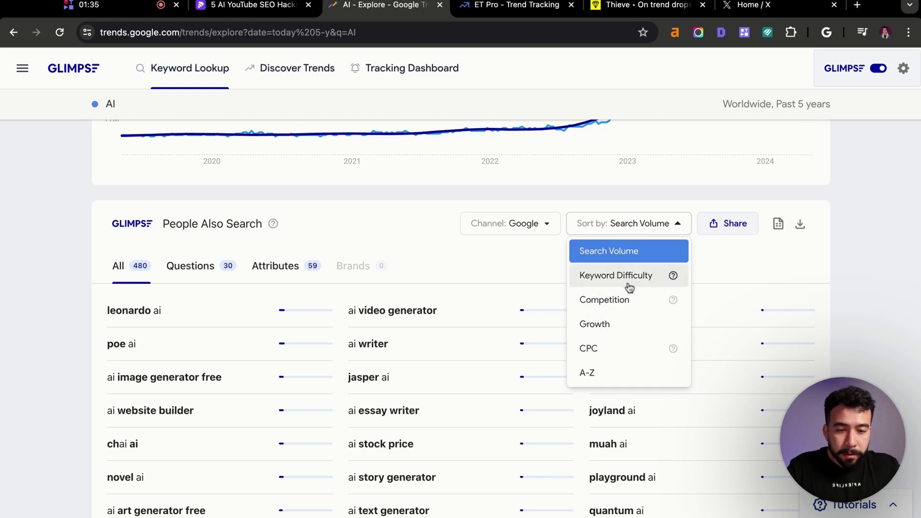
{"action": "left_click", "coordinate": [628, 300]}
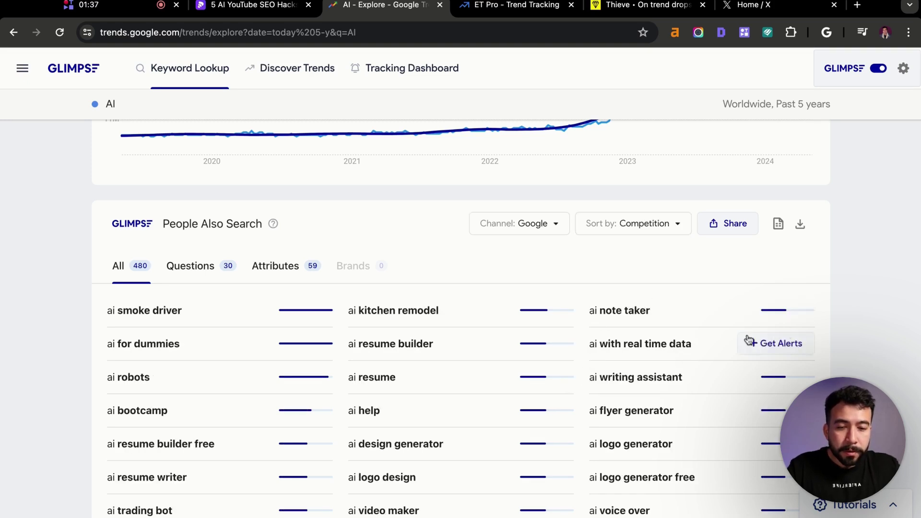
{"action": "scroll", "coordinate": [584, 317], "scroll_direction": "down", "scroll_amount": 2}
{"action": "scroll", "coordinate": [584, 318], "scroll_direction": "down", "scroll_amount": 2}
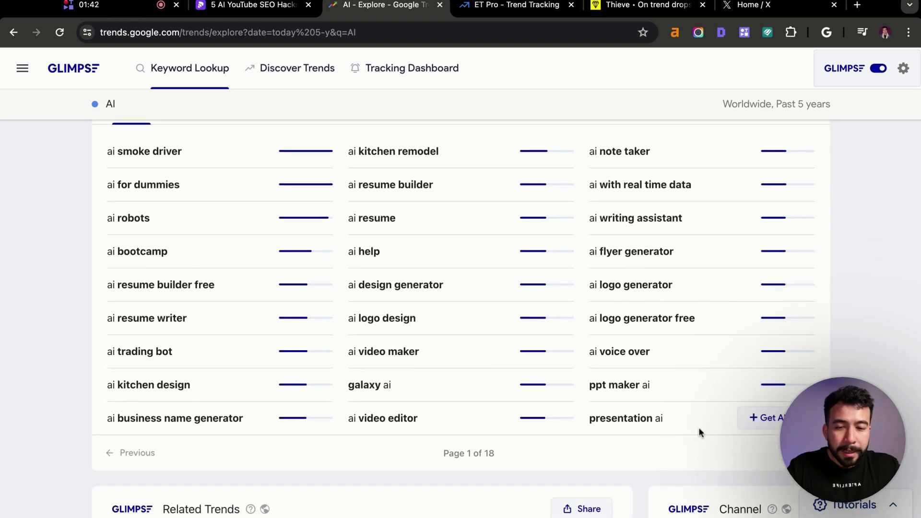
{"action": "scroll", "coordinate": [534, 398], "scroll_direction": "up", "scroll_amount": 3}
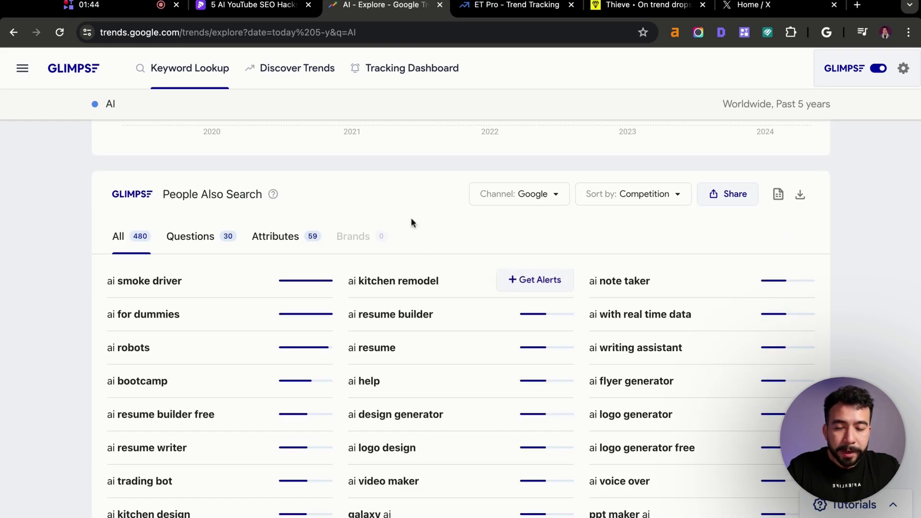
{"action": "scroll", "coordinate": [407, 165], "scroll_direction": "up", "scroll_amount": 7}
{"action": "scroll", "coordinate": [410, 164], "scroll_direction": "down", "scroll_amount": 6}
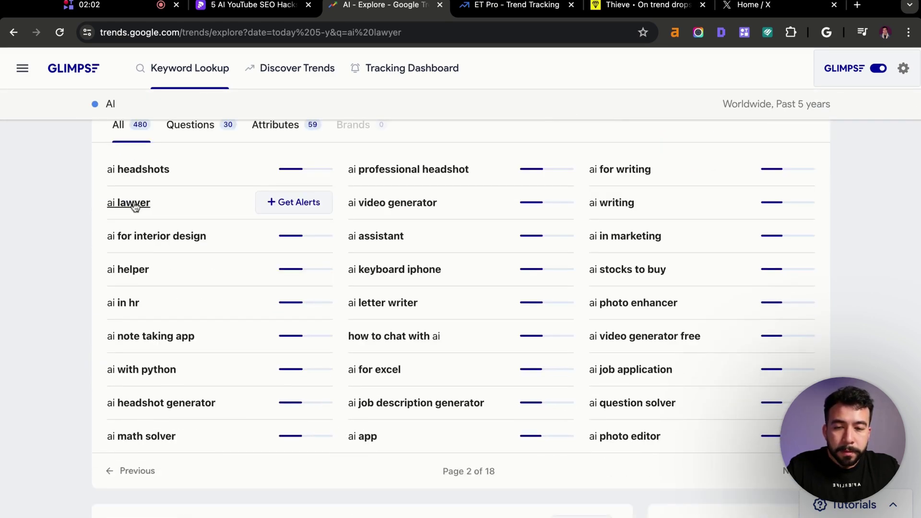
Open and review the Glimpse trend for 'ai lawyer', showing 7K monthly searches.
{"action": "left_click", "coordinate": [130, 203]}
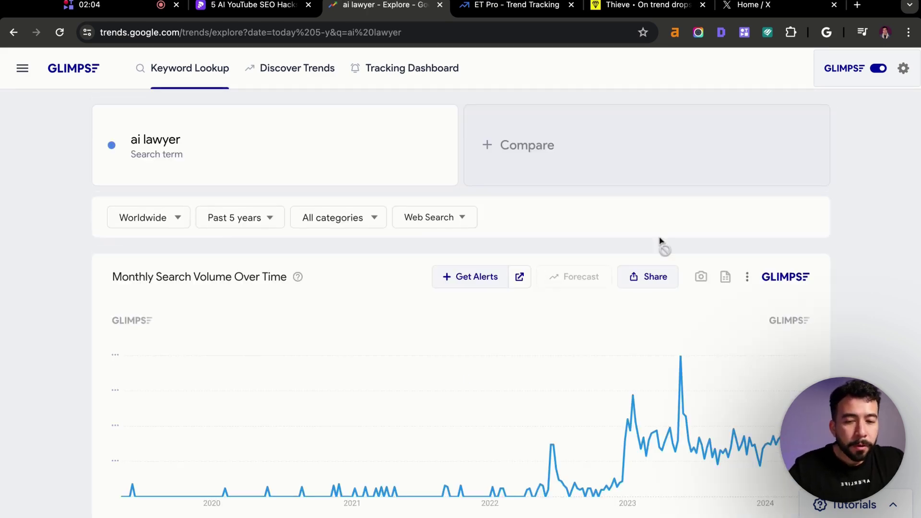
{"action": "scroll", "coordinate": [851, 216], "scroll_direction": "down", "scroll_amount": 2}
{"action": "scroll", "coordinate": [475, 181], "scroll_direction": "up", "scroll_amount": 2}
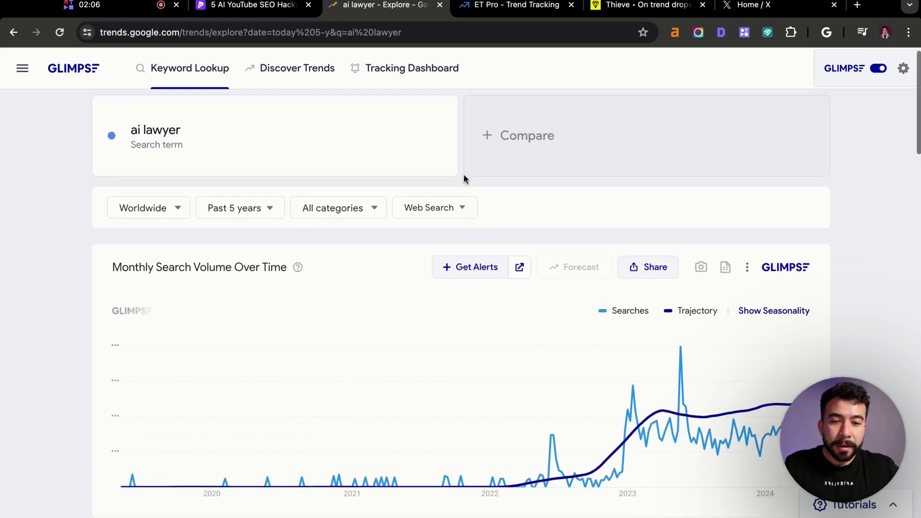
{"action": "scroll", "coordinate": [72, 227], "scroll_direction": "down", "scroll_amount": 7}
{"action": "scroll", "coordinate": [72, 230], "scroll_direction": "down", "scroll_amount": 2}
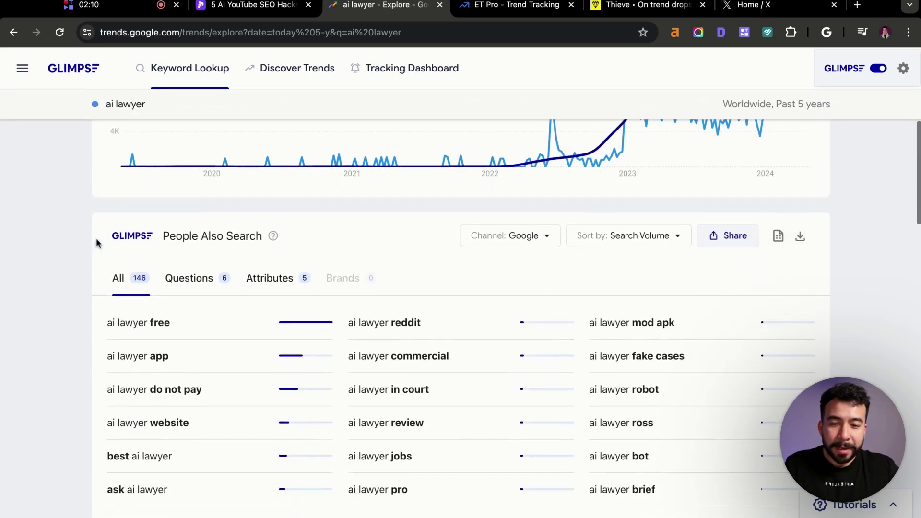
{"action": "scroll", "coordinate": [82, 259], "scroll_direction": "up", "scroll_amount": 9}
{"action": "left_click", "coordinate": [179, 142]}
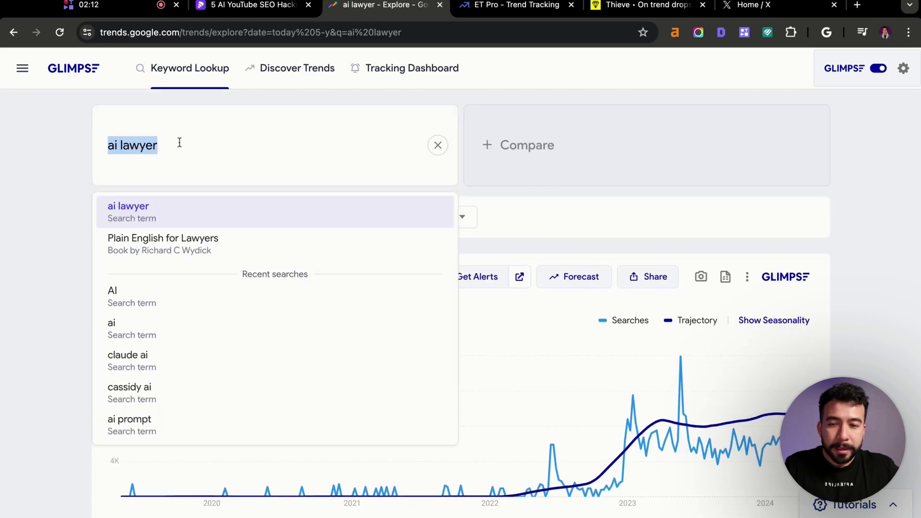
{"action": "scroll", "coordinate": [880, 280], "scroll_direction": "down", "scroll_amount": 3}
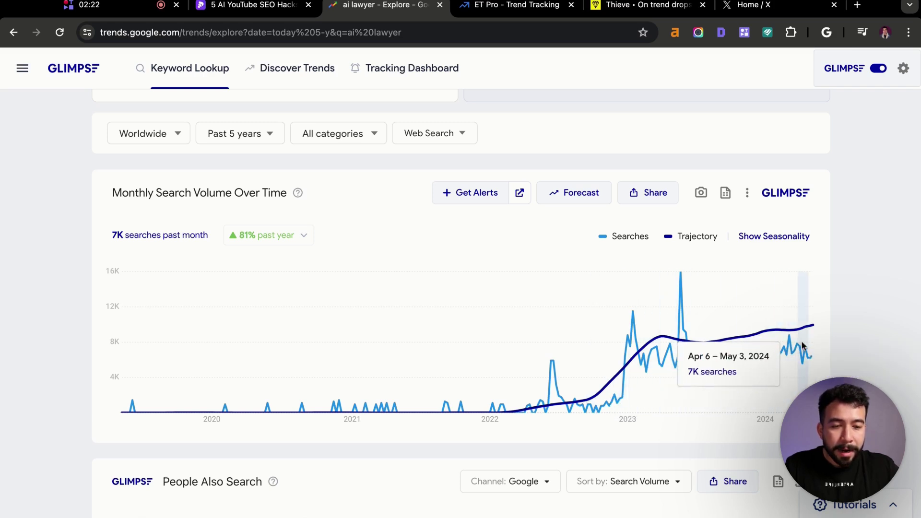
Search Google for 'ai lawyer' in a new tab.
{"action": "left_click", "coordinate": [855, 6]}
{"action": "type", "text": "ai lawyer"}
{"action": "key", "text": "Return"}
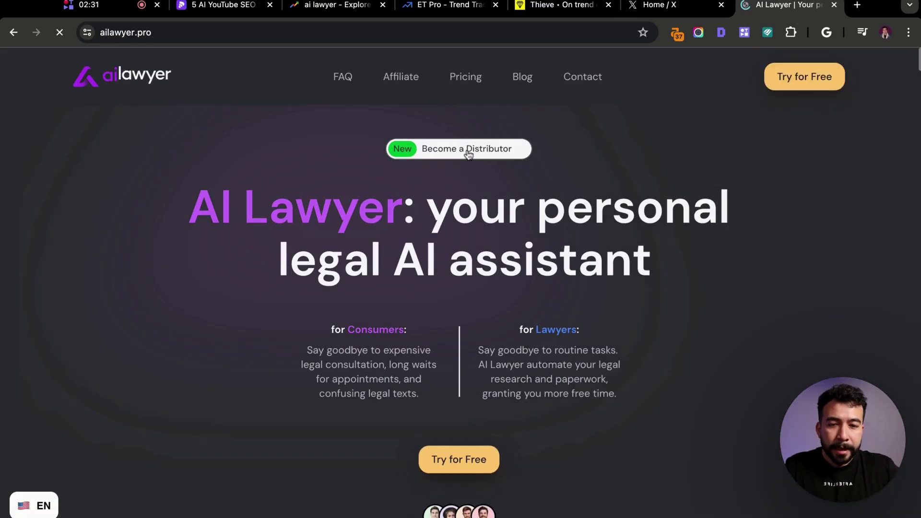
Open AI Lawyer's Affiliate page offering up to 25% per referred paying user.
{"action": "left_click", "coordinate": [400, 77]}
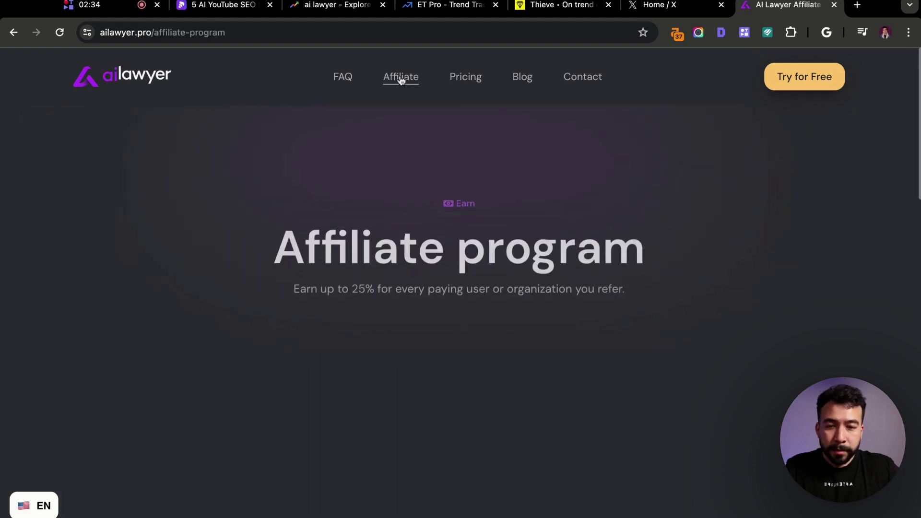
{"action": "scroll", "coordinate": [470, 225], "scroll_direction": "down", "scroll_amount": 4}
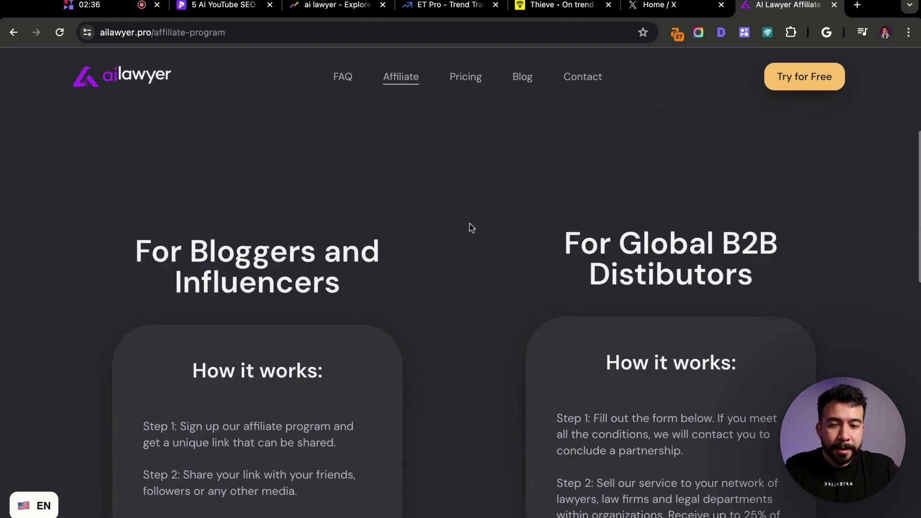
{"action": "scroll", "coordinate": [470, 225], "scroll_direction": "up", "scroll_amount": 4}
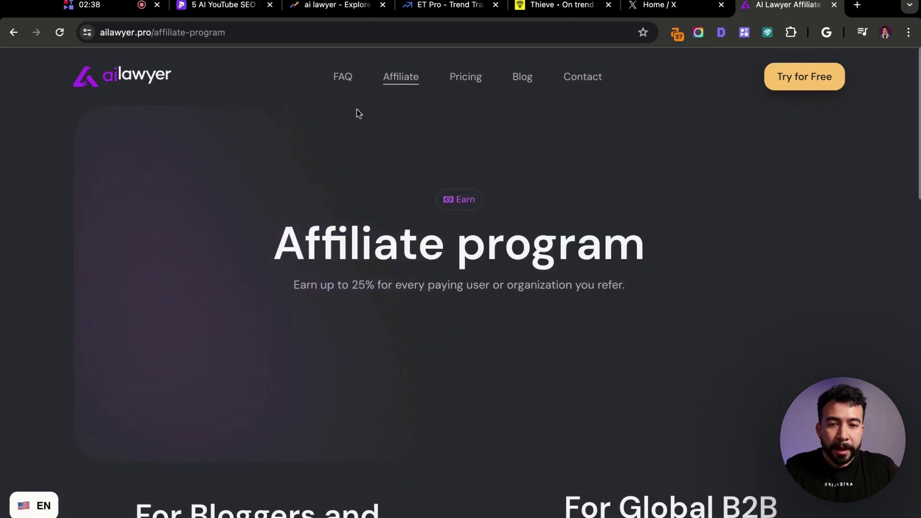
Search Google for 'ai lawyer review' in a new tab and skim the results.
{"action": "left_click", "coordinate": [857, 5]}
{"action": "type", "text": "ai lawyer"}
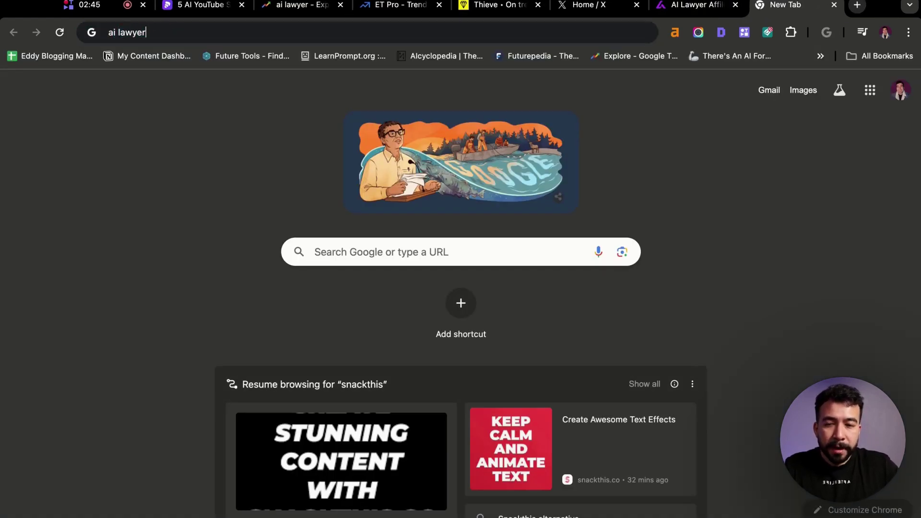
{"action": "type", "text": " rev"}
{"action": "key", "text": "Return"}
{"action": "scroll", "coordinate": [76, 365], "scroll_direction": "down", "scroll_amount": 10}
{"action": "scroll", "coordinate": [76, 365], "scroll_direction": "up", "scroll_amount": 3}
{"action": "scroll", "coordinate": [76, 367], "scroll_direction": "down", "scroll_amount": 12}
{"action": "scroll", "coordinate": [88, 300], "scroll_direction": "up", "scroll_amount": 18}
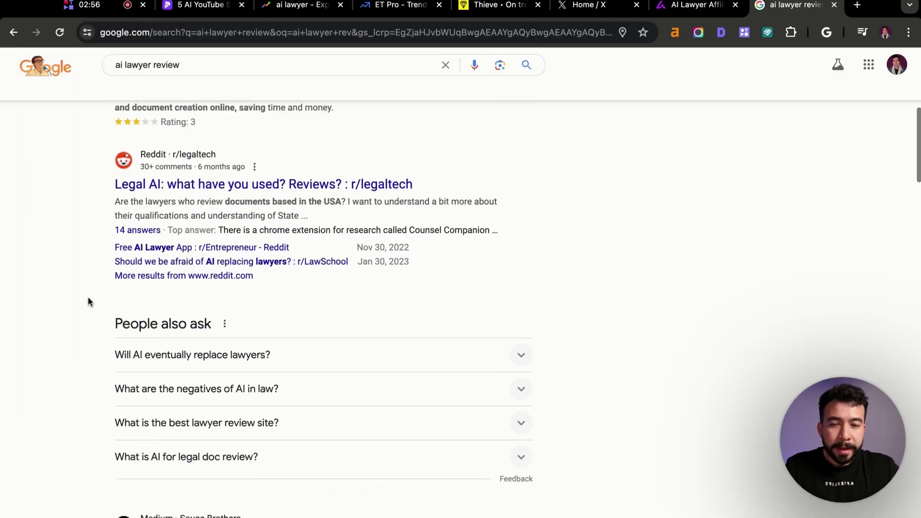
{"action": "scroll", "coordinate": [88, 297], "scroll_direction": "up", "scroll_amount": 8}
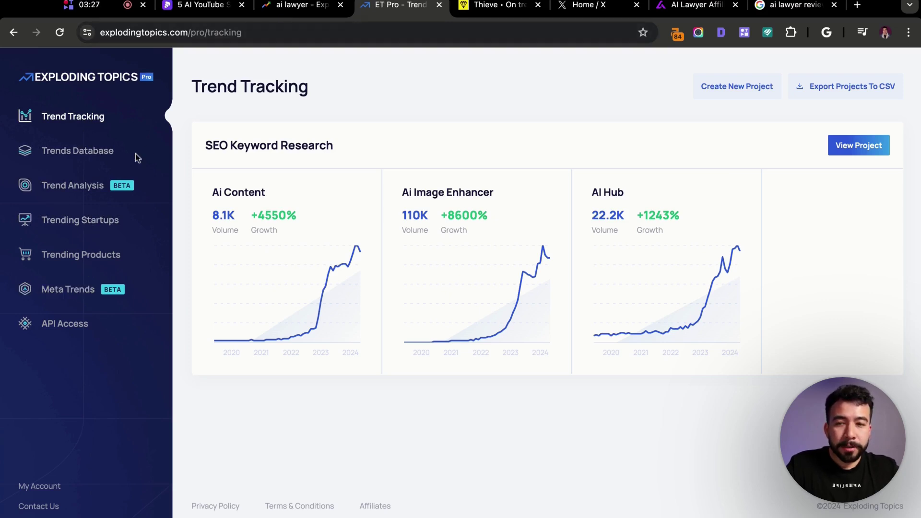
Open the Personal Care topics under Health & Wellness in the Trends Database.
{"action": "left_click", "coordinate": [90, 162]}
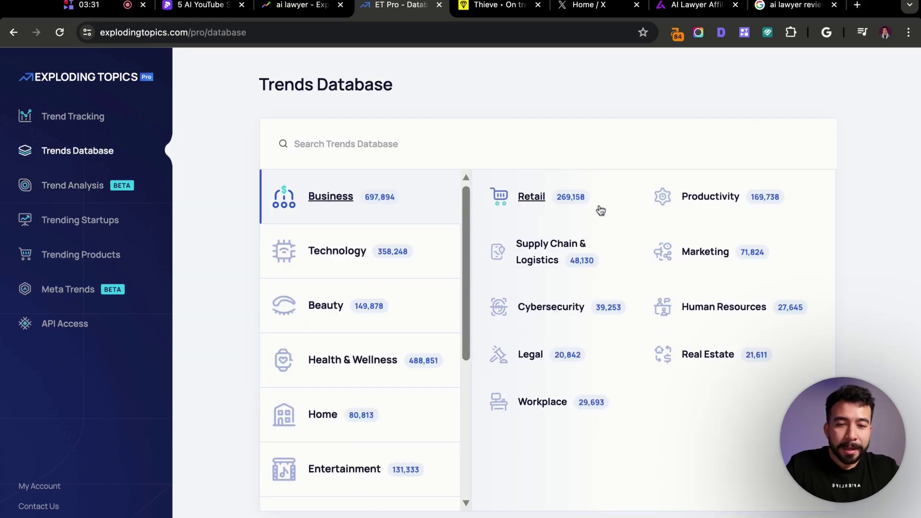
{"action": "scroll", "coordinate": [362, 324], "scroll_direction": "down", "scroll_amount": 2}
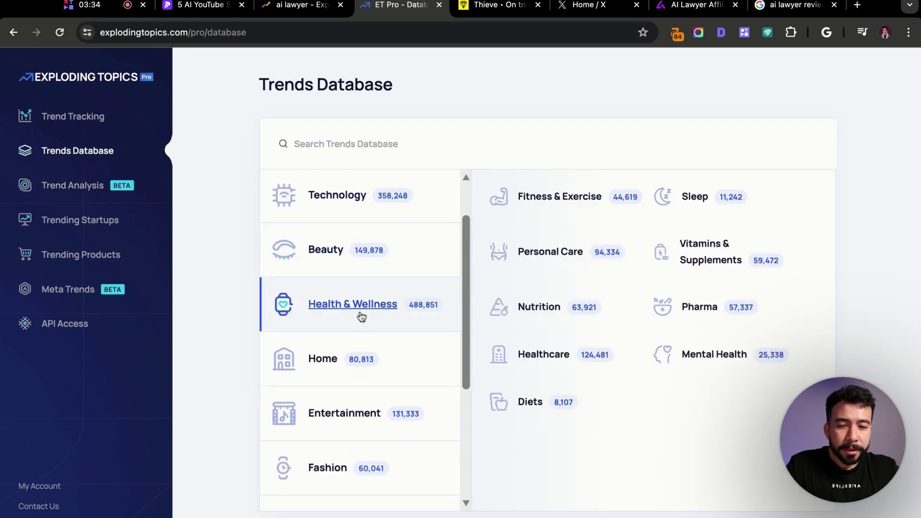
{"action": "left_click", "coordinate": [560, 257]}
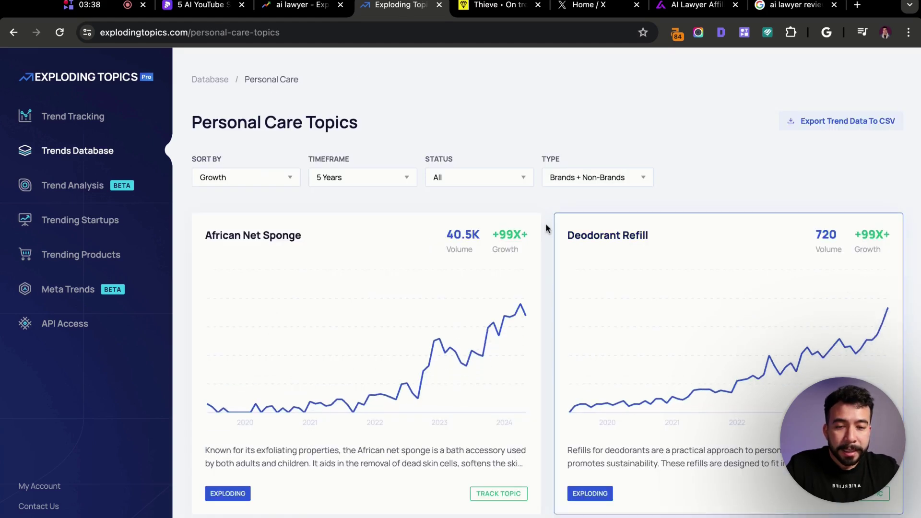
Set the topic timeframe to 6 Months and scroll through the growth-sorted results.
{"action": "left_click", "coordinate": [275, 181]}
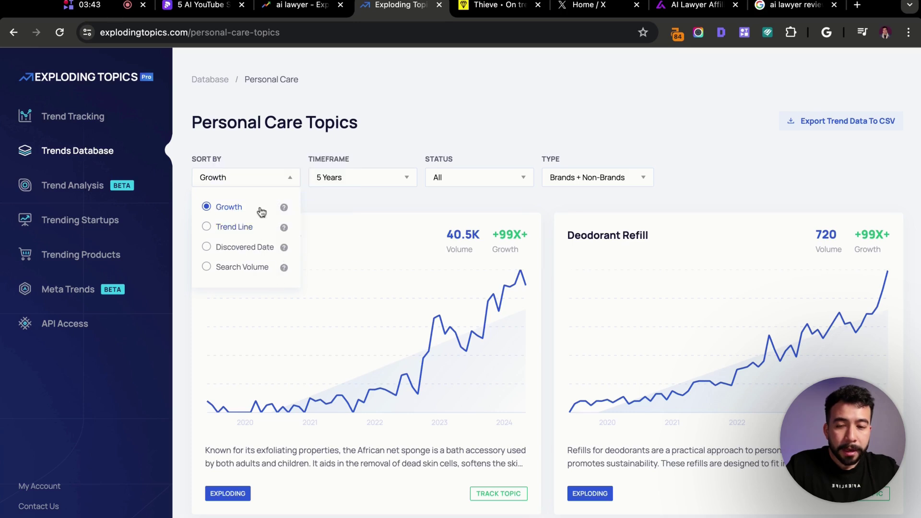
{"action": "left_click", "coordinate": [362, 177]}
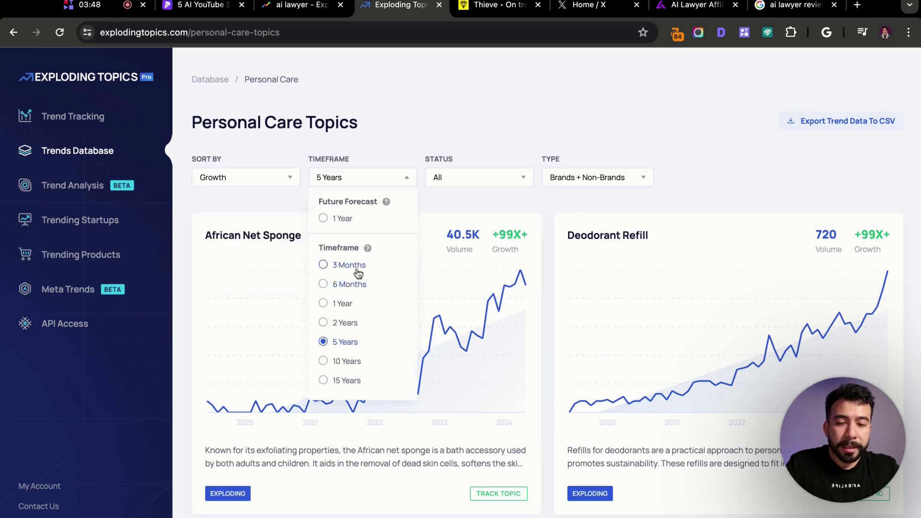
{"action": "left_click", "coordinate": [349, 285]}
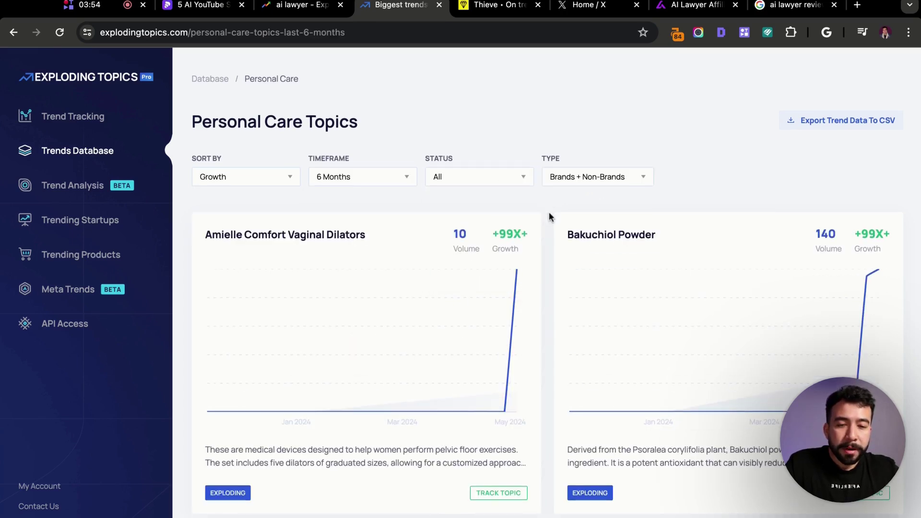
{"action": "scroll", "coordinate": [549, 213], "scroll_direction": "down", "scroll_amount": 1}
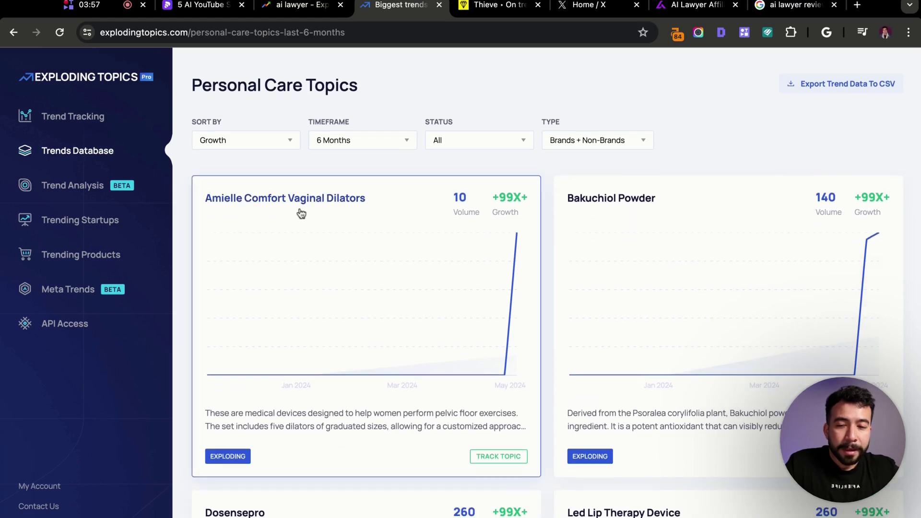
{"action": "scroll", "coordinate": [554, 226], "scroll_direction": "down", "scroll_amount": 6}
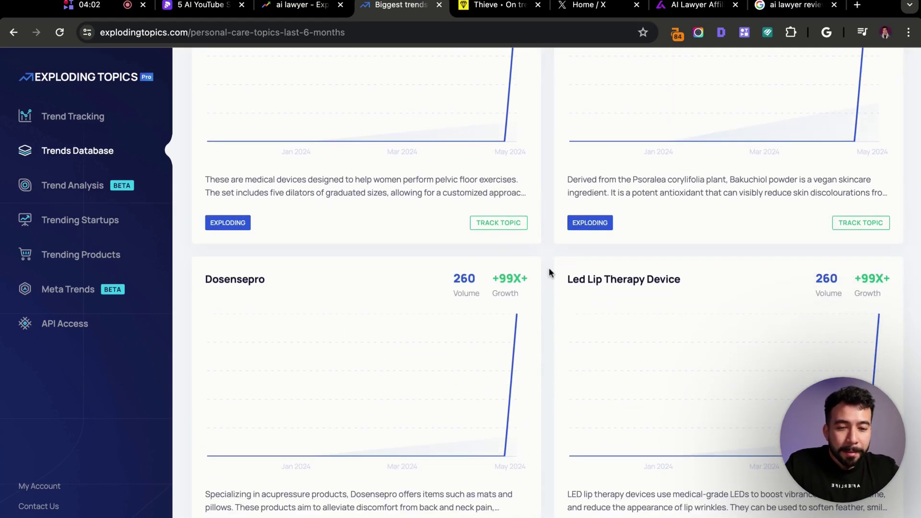
{"action": "scroll", "coordinate": [549, 273], "scroll_direction": "down", "scroll_amount": 3}
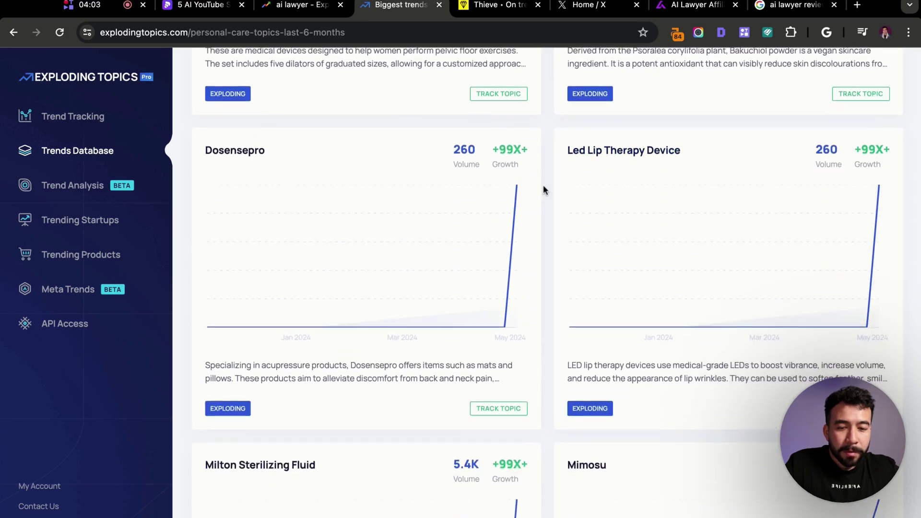
{"action": "scroll", "coordinate": [543, 190], "scroll_direction": "down", "scroll_amount": 6}
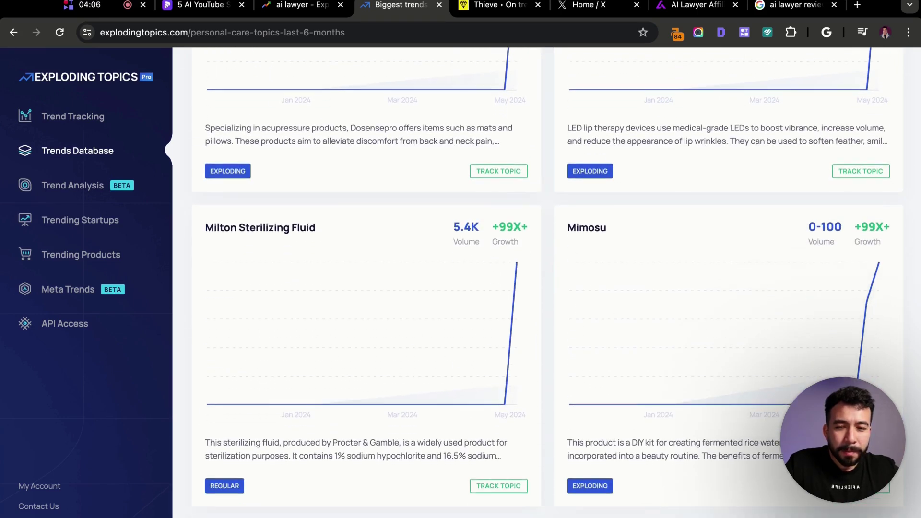
{"action": "scroll", "coordinate": [545, 202], "scroll_direction": "down", "scroll_amount": 2}
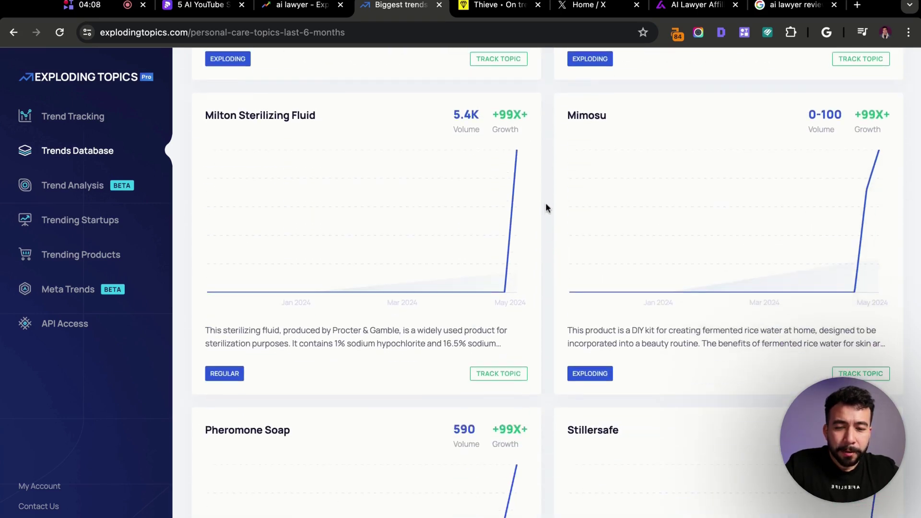
{"action": "scroll", "coordinate": [545, 202], "scroll_direction": "down", "scroll_amount": 3}
{"action": "scroll", "coordinate": [545, 207], "scroll_direction": "down", "scroll_amount": 2}
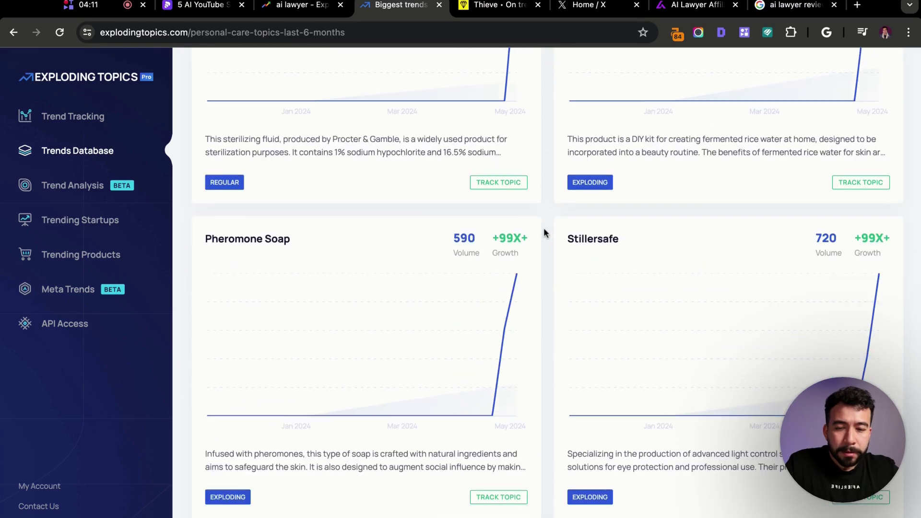
{"action": "scroll", "coordinate": [544, 228], "scroll_direction": "down", "scroll_amount": 3}
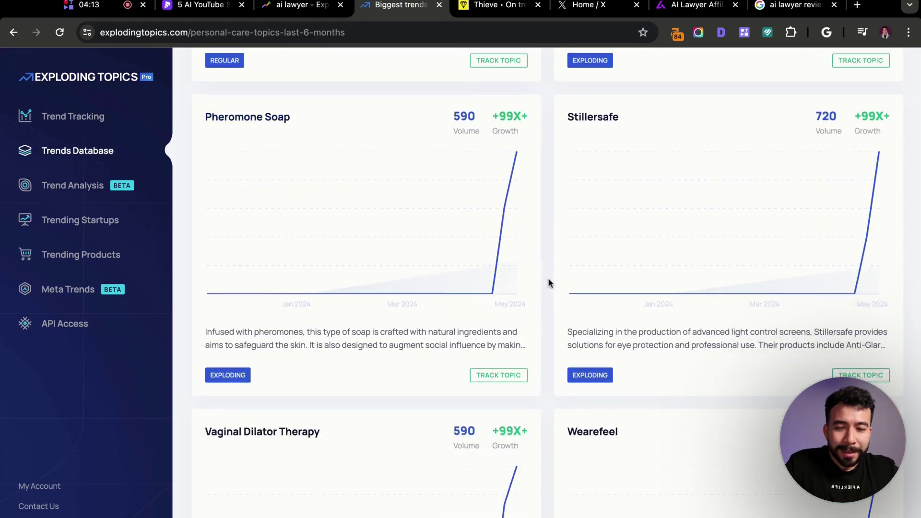
{"action": "scroll", "coordinate": [549, 279], "scroll_direction": "down", "scroll_amount": 13}
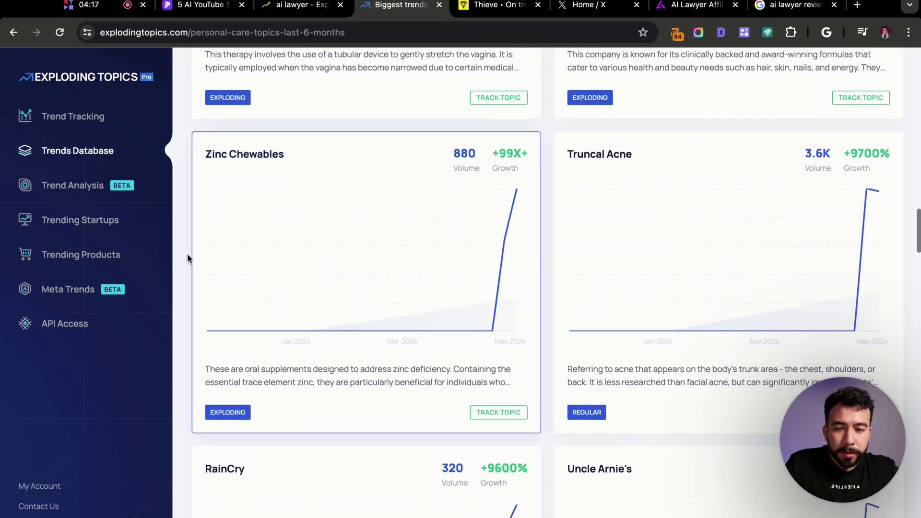
{"action": "scroll", "coordinate": [185, 257], "scroll_direction": "up", "scroll_amount": 15}
{"action": "scroll", "coordinate": [186, 257], "scroll_direction": "up", "scroll_amount": 4}
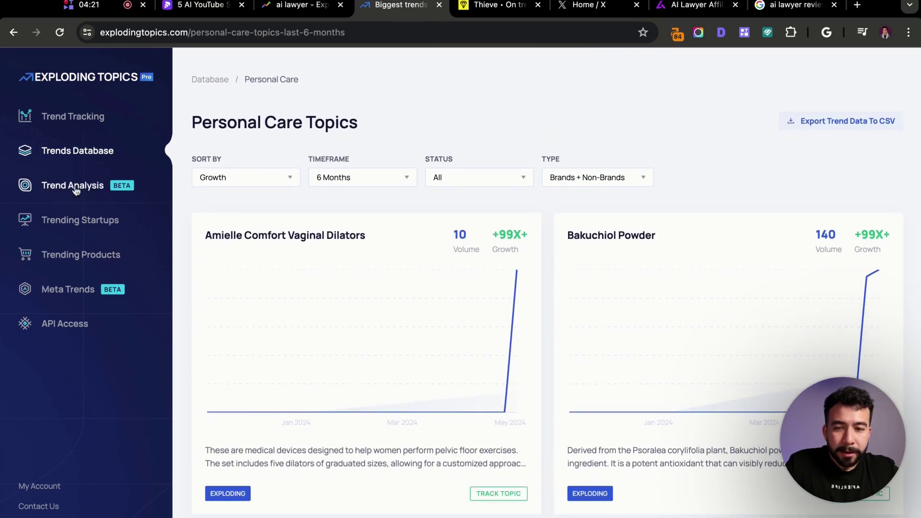
Show Trending Products over the last 3 months.
{"action": "left_click", "coordinate": [77, 224]}
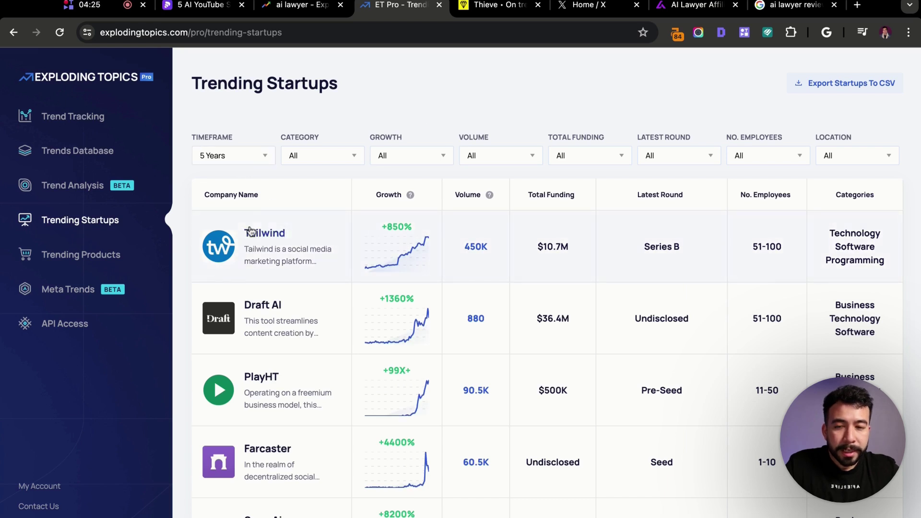
{"action": "left_click", "coordinate": [83, 256]}
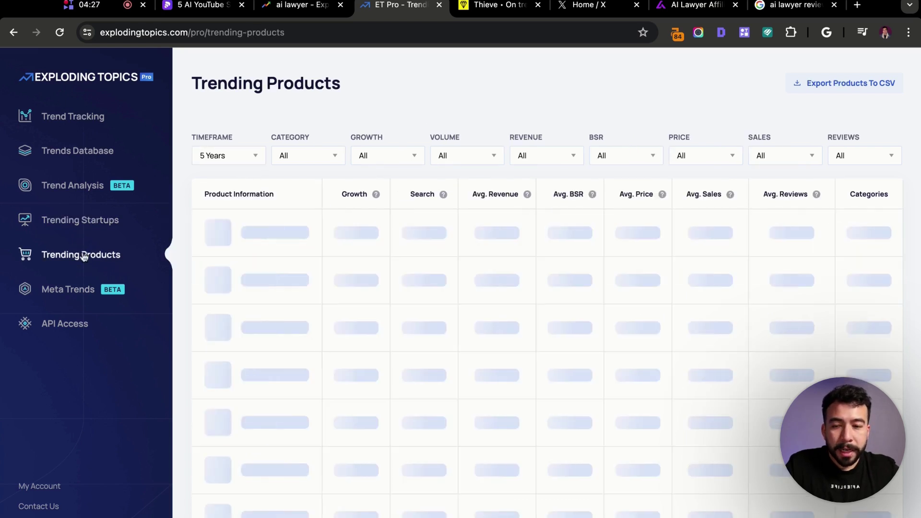
{"action": "left_click", "coordinate": [253, 156]}
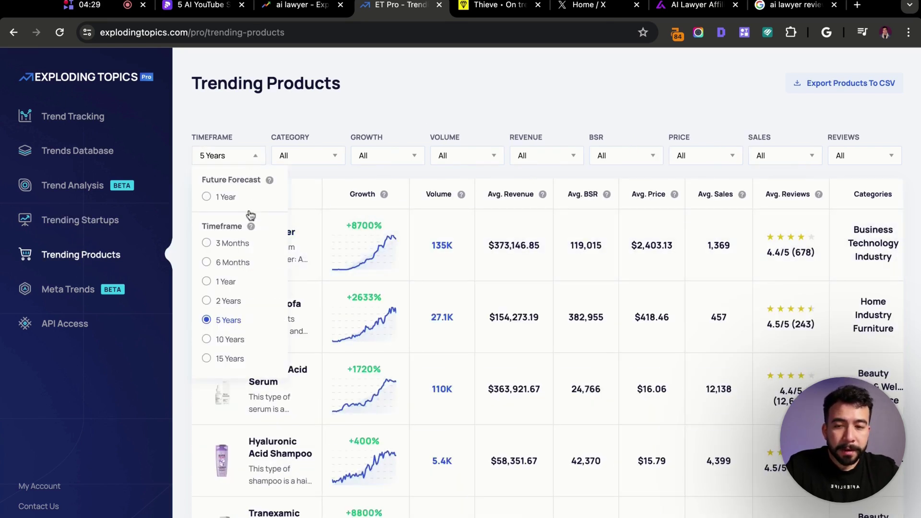
{"action": "left_click", "coordinate": [240, 247]}
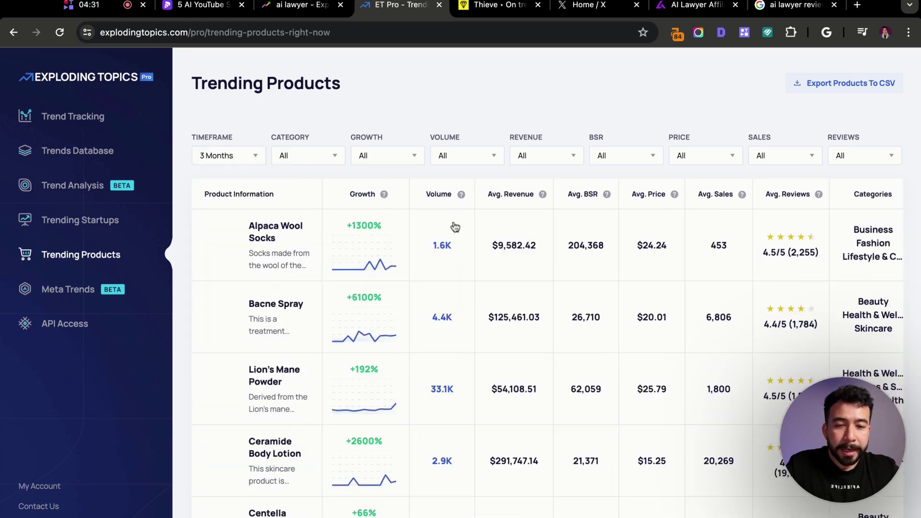
Filter the products to the $20 - $50 price range and the Fitness category.
{"action": "left_click", "coordinate": [700, 156]}
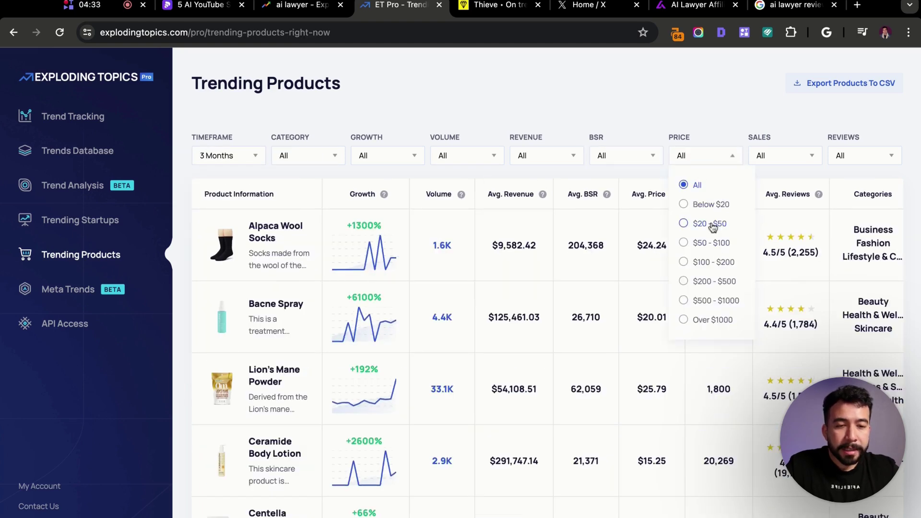
{"action": "left_click", "coordinate": [711, 225]}
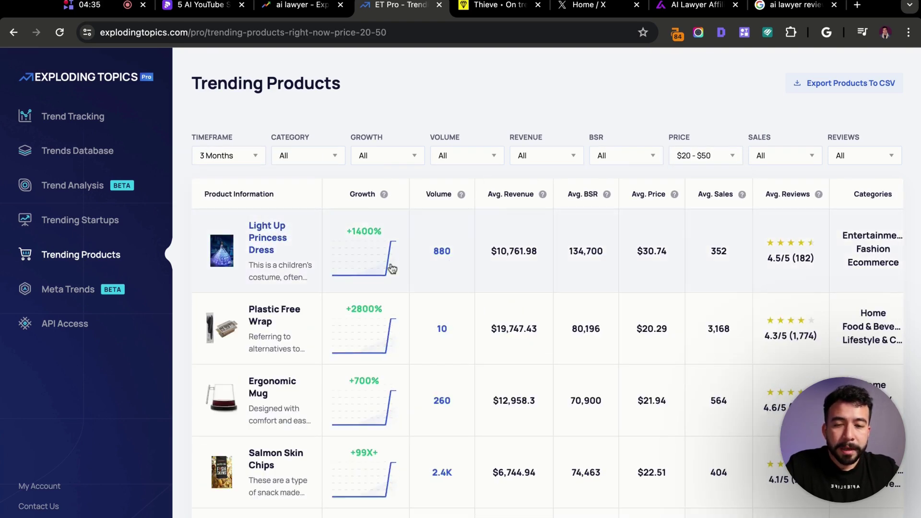
{"action": "scroll", "coordinate": [390, 268], "scroll_direction": "down", "scroll_amount": 10}
{"action": "scroll", "coordinate": [391, 267], "scroll_direction": "up", "scroll_amount": 10}
{"action": "left_click", "coordinate": [307, 159]}
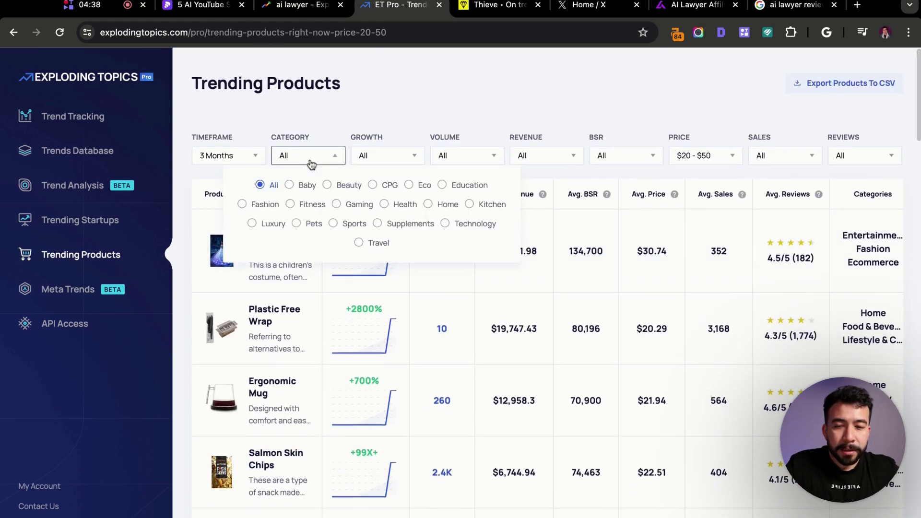
{"action": "left_click", "coordinate": [290, 204]}
{"action": "scroll", "coordinate": [288, 223], "scroll_direction": "down", "scroll_amount": 1}
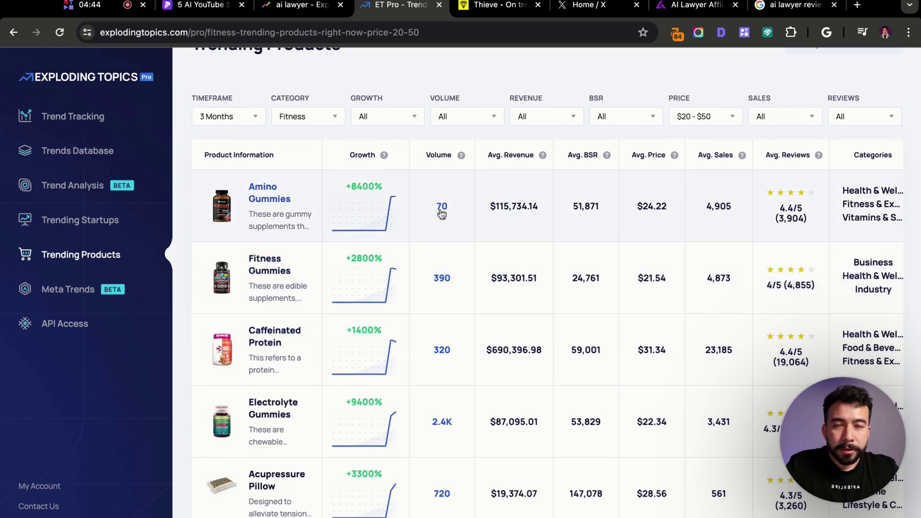
On Thieve, open the Outdoors product category from the footer.
{"action": "left_click", "coordinate": [502, 10]}
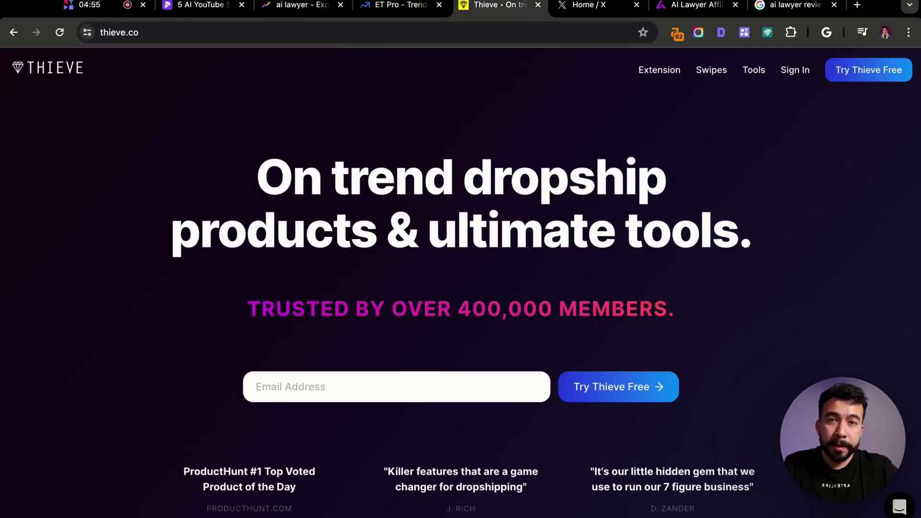
{"action": "scroll", "coordinate": [460, 283], "scroll_direction": "down", "scroll_amount": 20}
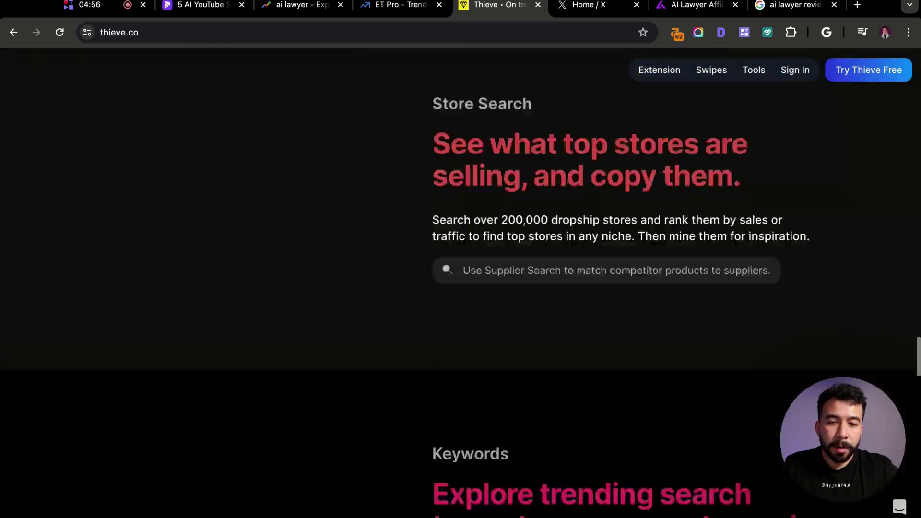
{"action": "scroll", "coordinate": [558, 359], "scroll_direction": "down", "scroll_amount": 15}
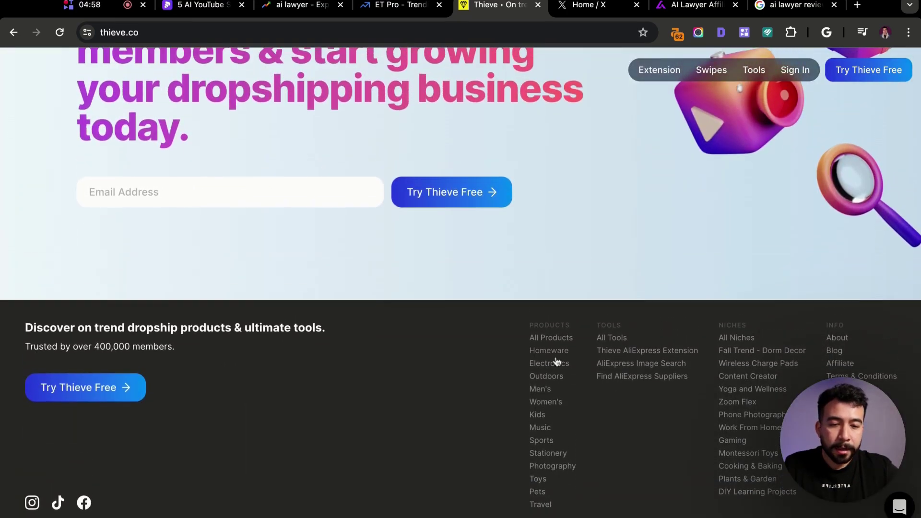
{"action": "left_click", "coordinate": [551, 378]}
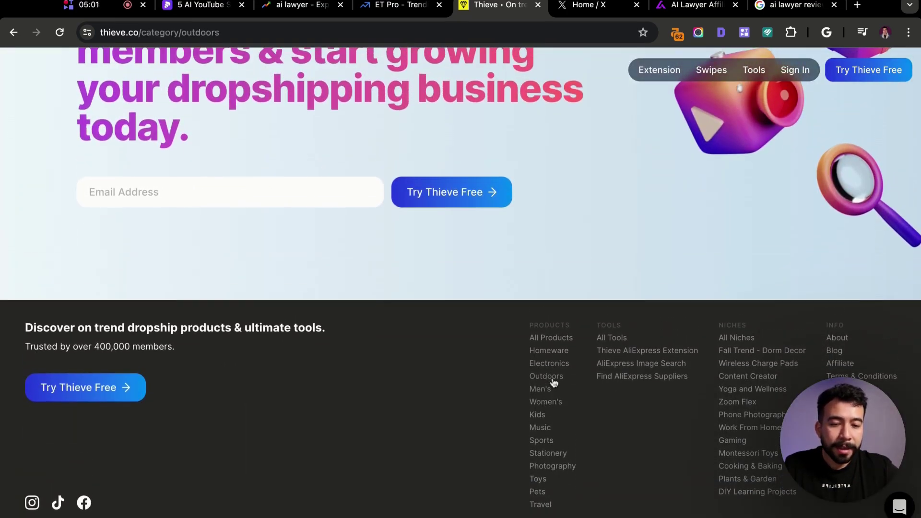
Browse the Outdoors product grid, then return to the top of the page.
{"action": "scroll", "coordinate": [478, 317], "scroll_direction": "down", "scroll_amount": 10}
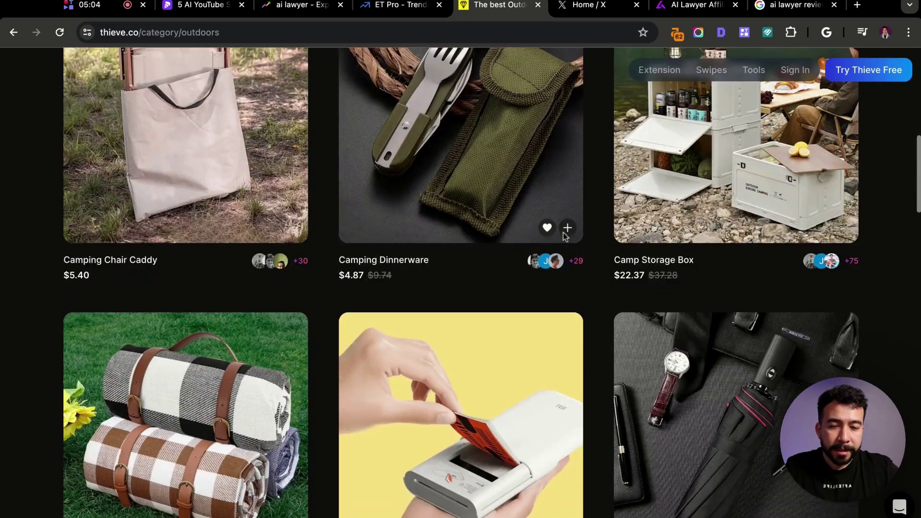
{"action": "scroll", "coordinate": [600, 209], "scroll_direction": "down", "scroll_amount": 9}
{"action": "scroll", "coordinate": [600, 209], "scroll_direction": "up", "scroll_amount": 10}
{"action": "scroll", "coordinate": [461, 283], "scroll_direction": "down", "scroll_amount": 5}
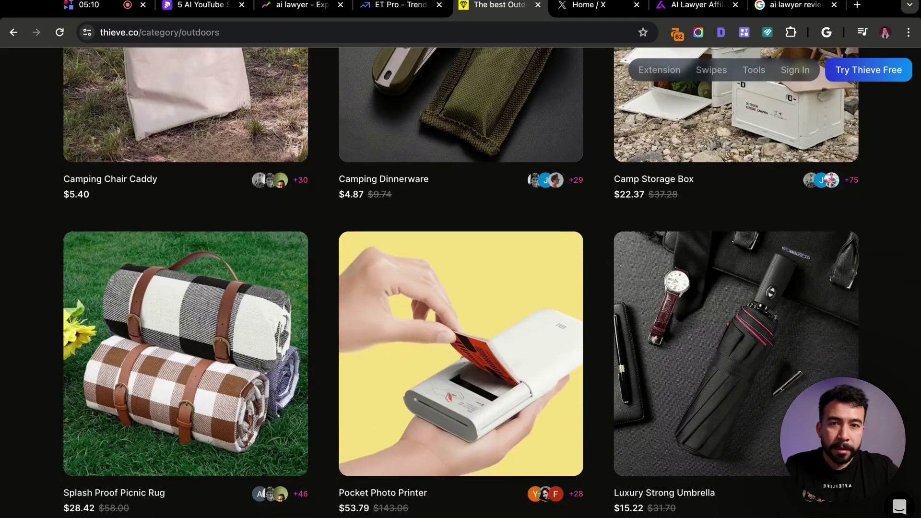
{"action": "scroll", "coordinate": [355, 240], "scroll_direction": "down", "scroll_amount": 6}
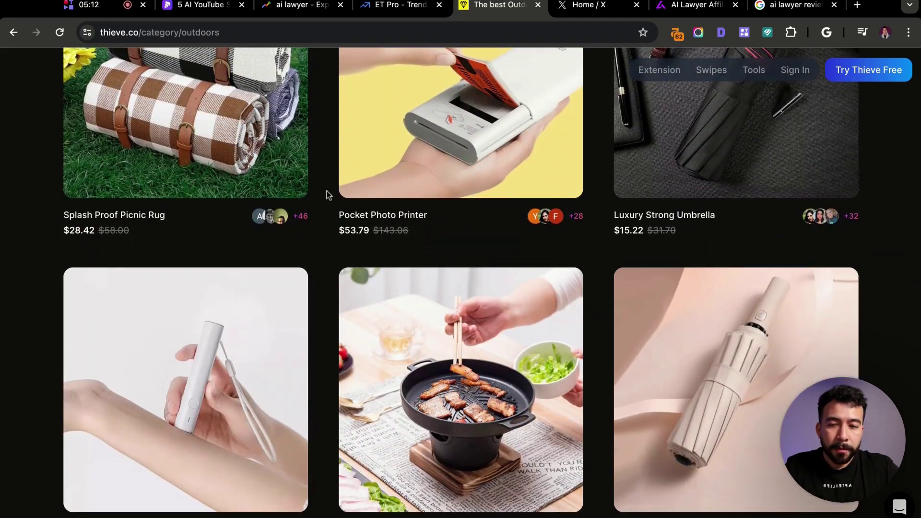
{"action": "scroll", "coordinate": [327, 194], "scroll_direction": "up", "scroll_amount": 2}
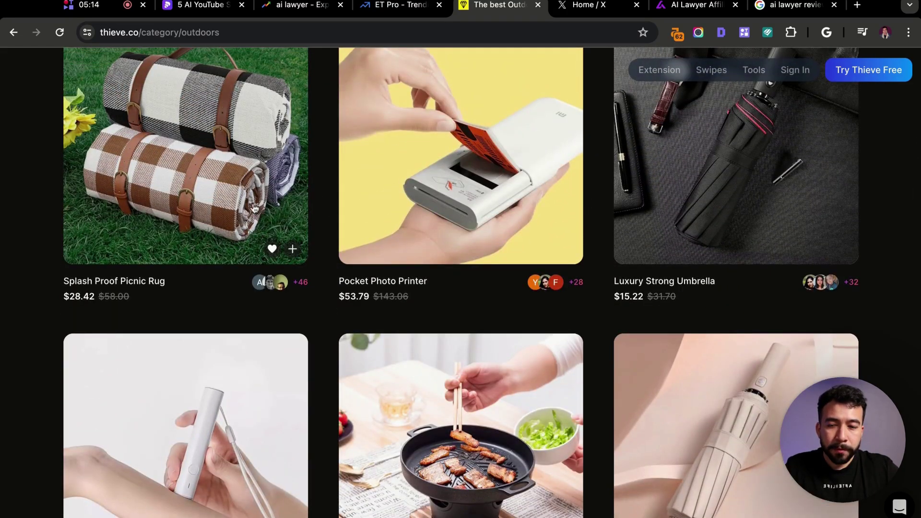
{"action": "scroll", "coordinate": [659, 231], "scroll_direction": "up", "scroll_amount": 2}
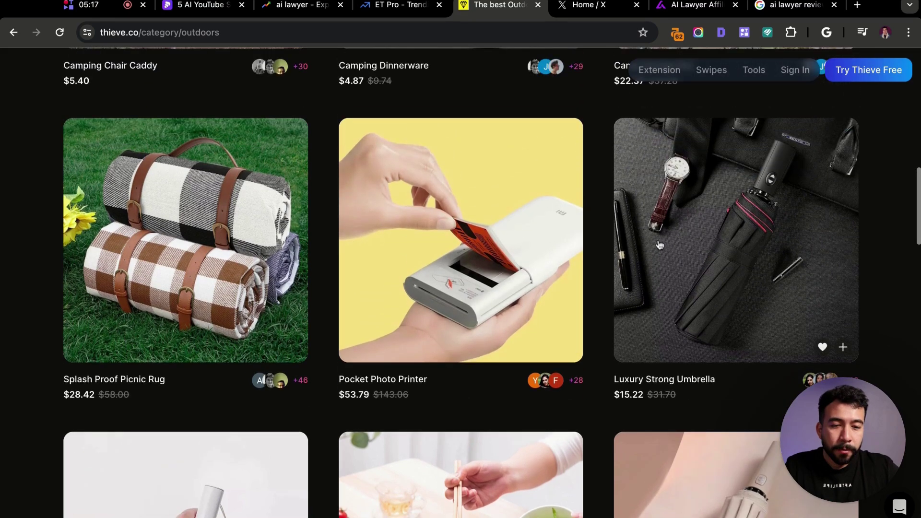
{"action": "scroll", "coordinate": [599, 238], "scroll_direction": "down", "scroll_amount": 10}
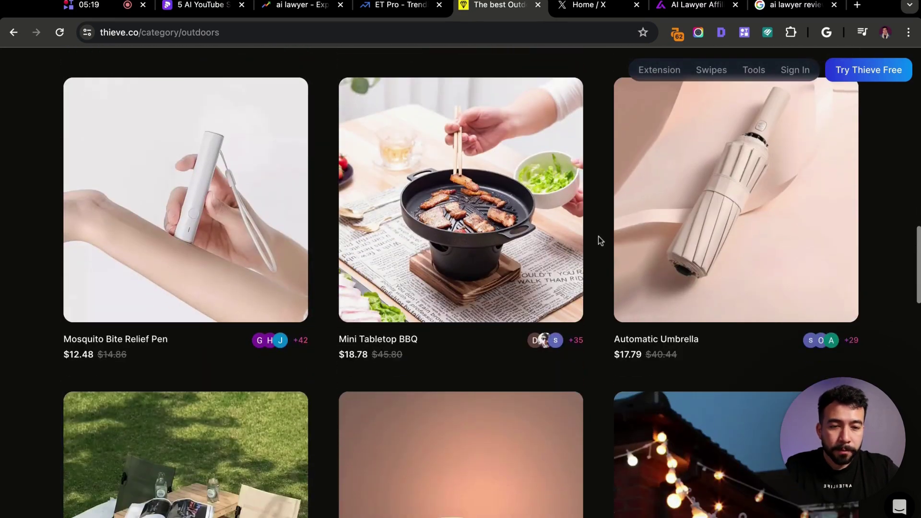
{"action": "scroll", "coordinate": [460, 283], "scroll_direction": "up", "scroll_amount": 15}
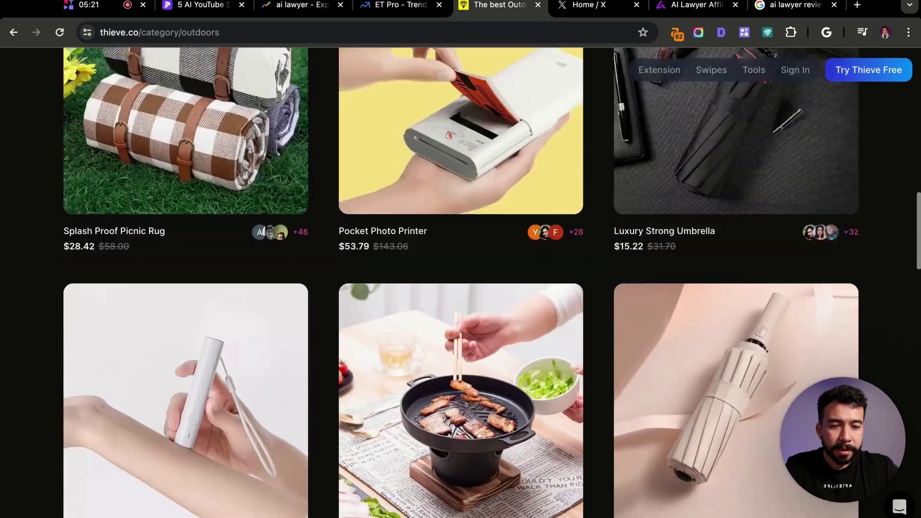
{"action": "scroll", "coordinate": [460, 283], "scroll_direction": "up", "scroll_amount": 3}
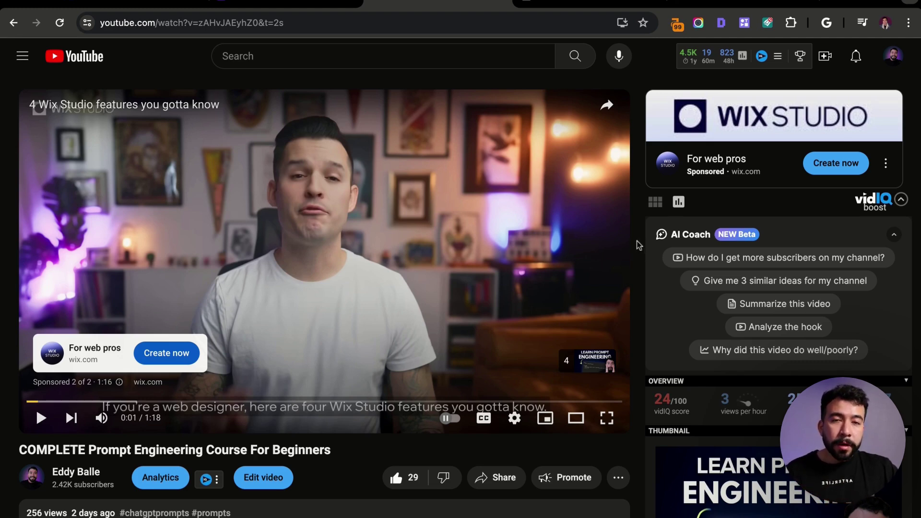
Copy the prompt engineering video's share link and open a new browser tab.
{"action": "scroll", "coordinate": [637, 240], "scroll_direction": "down", "scroll_amount": 1}
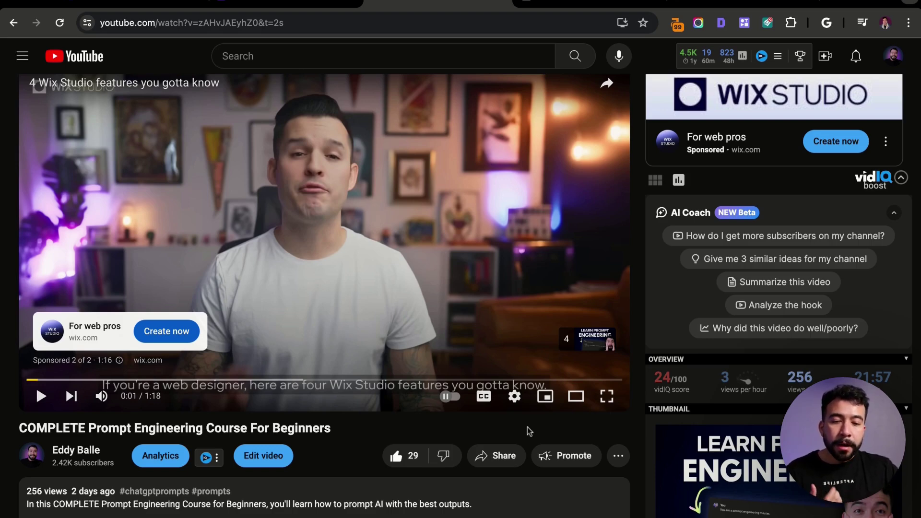
{"action": "left_click", "coordinate": [510, 460]}
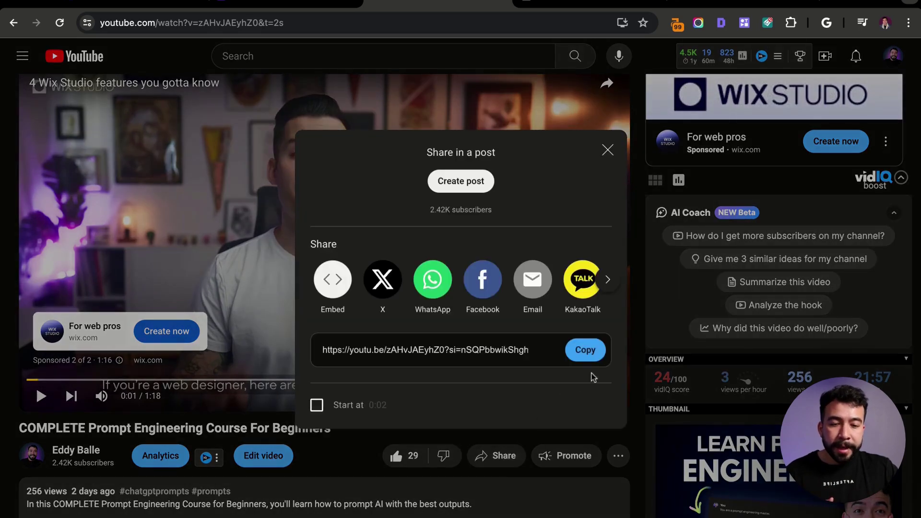
{"action": "left_click", "coordinate": [585, 350]}
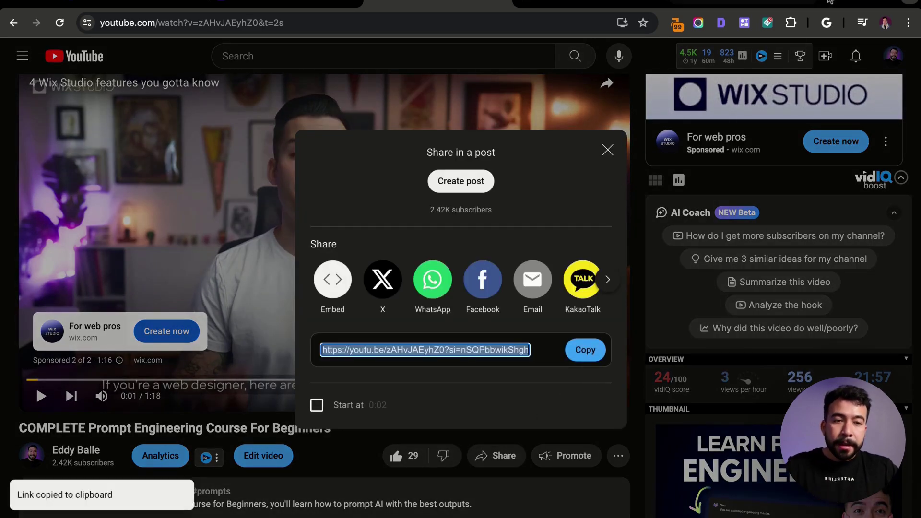
{"action": "left_click", "coordinate": [830, 1]}
On youtubetranscript.com, paste the copied video link and fetch its transcript.
{"action": "type", "text": "youtube transcript"}
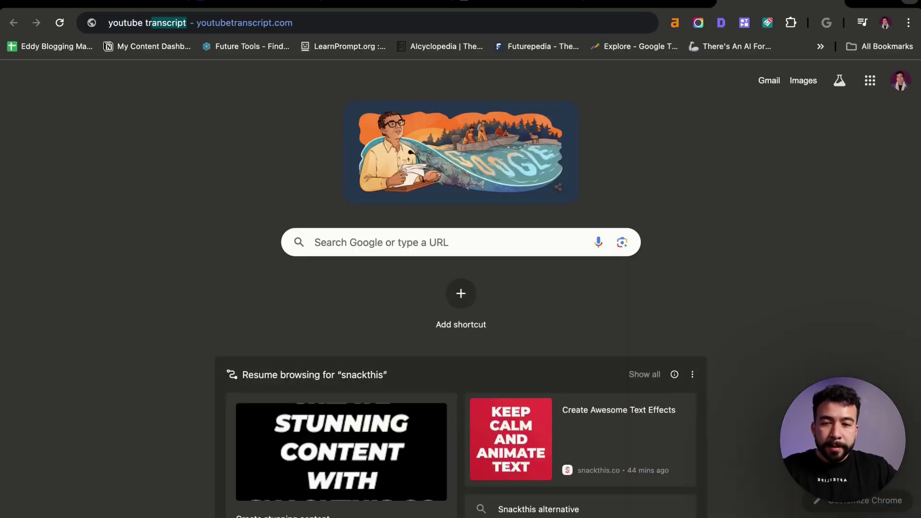
{"action": "key", "text": "Return"}
{"action": "left_click", "coordinate": [433, 282]}
{"action": "key", "text": "super+v"}
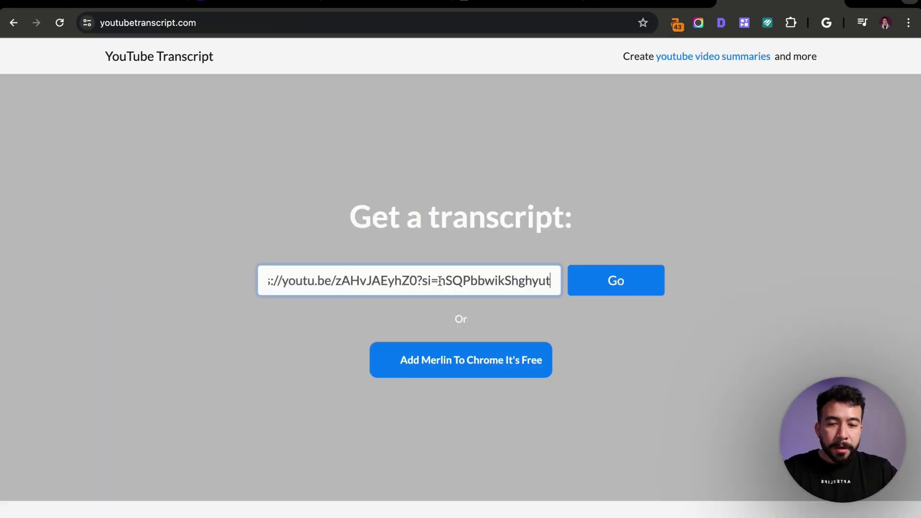
{"action": "left_click", "coordinate": [616, 281]}
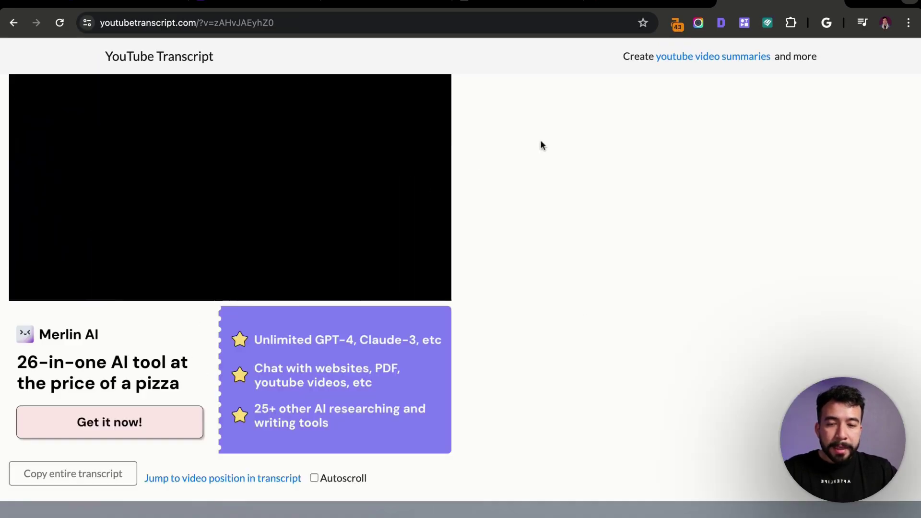
Copy the entire transcript and start a new empty Claude 3 Opus chat.
{"action": "scroll", "coordinate": [516, 231], "scroll_direction": "down", "scroll_amount": 3}
{"action": "scroll", "coordinate": [515, 232], "scroll_direction": "down", "scroll_amount": 8}
{"action": "left_click", "coordinate": [107, 481]}
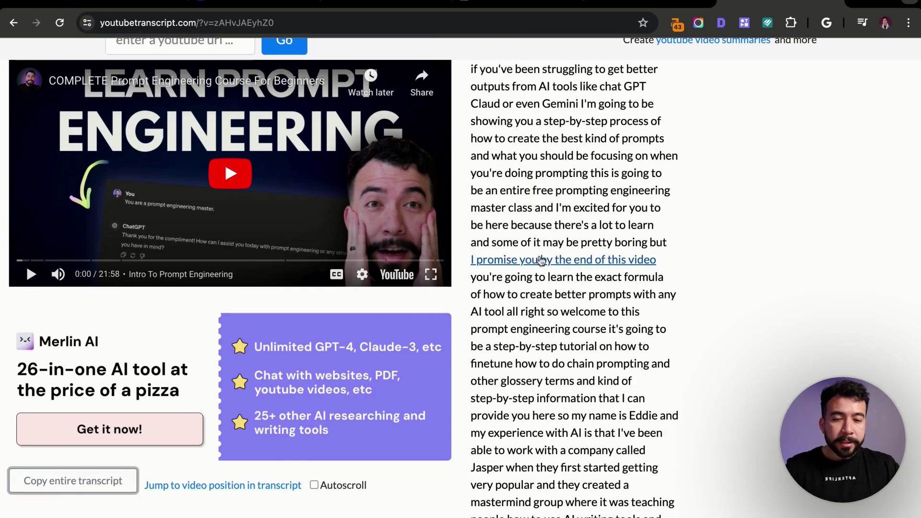
{"action": "left_click", "coordinate": [638, 4]}
{"action": "left_click", "coordinate": [621, 173]}
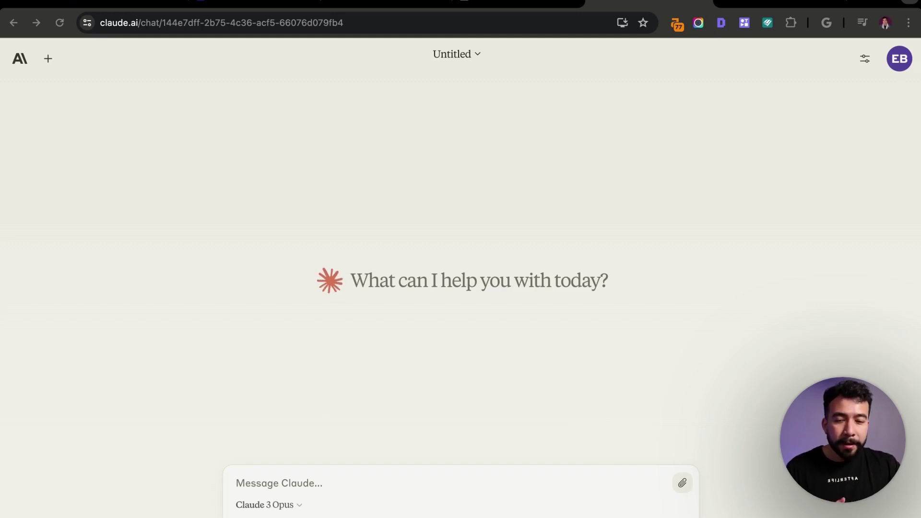
Paste the blog post prompt for the keyword 'Prompt Engineering Course' along with the transcript.
{"action": "left_click", "coordinate": [578, 166]}
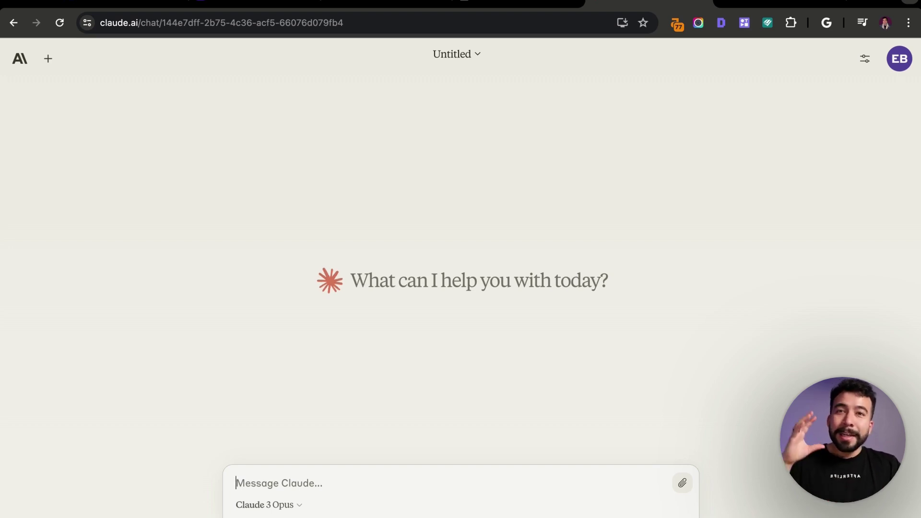
{"action": "key", "text": "super+v"}
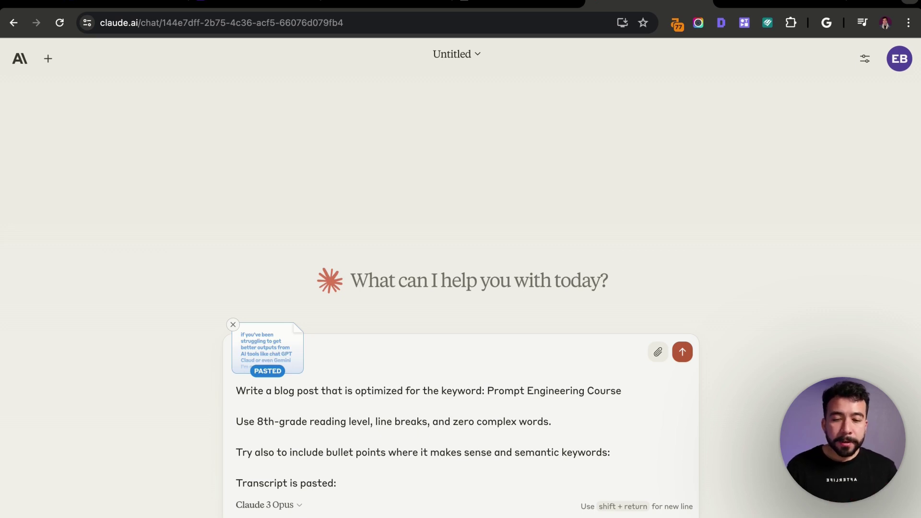
{"action": "left_click", "coordinate": [529, 406]}
Send the blog post prompt and review the opening paragraphs of Claude's reply.
{"action": "key", "text": "Return"}
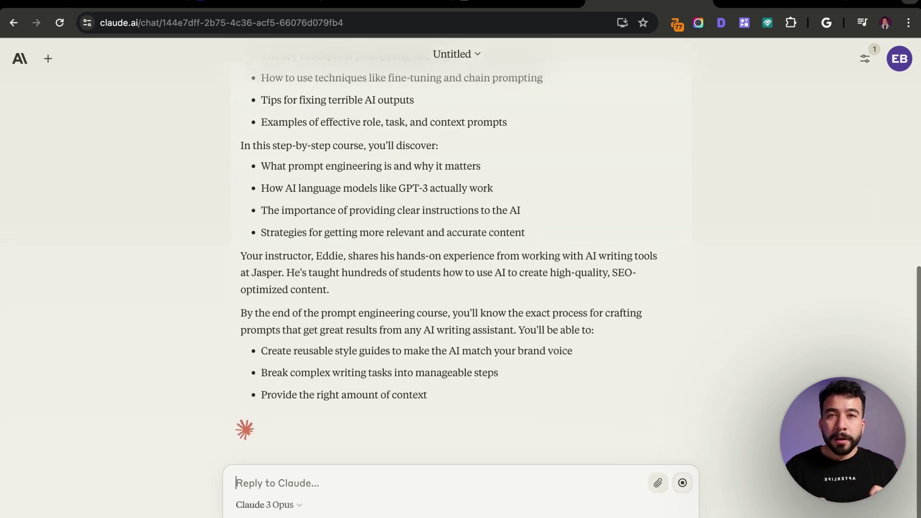
{"action": "scroll", "coordinate": [318, 268], "scroll_direction": "up", "scroll_amount": 10}
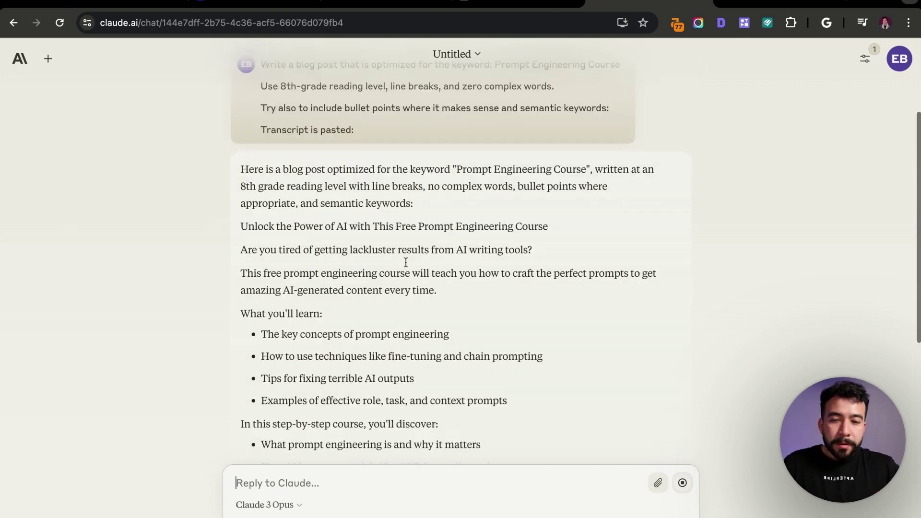
{"action": "scroll", "coordinate": [317, 269], "scroll_direction": "down", "scroll_amount": 2}
{"action": "left_click_drag", "start_coordinate": [240, 84], "coordinate": [485, 220]}
{"action": "left_click", "coordinate": [479, 222]}
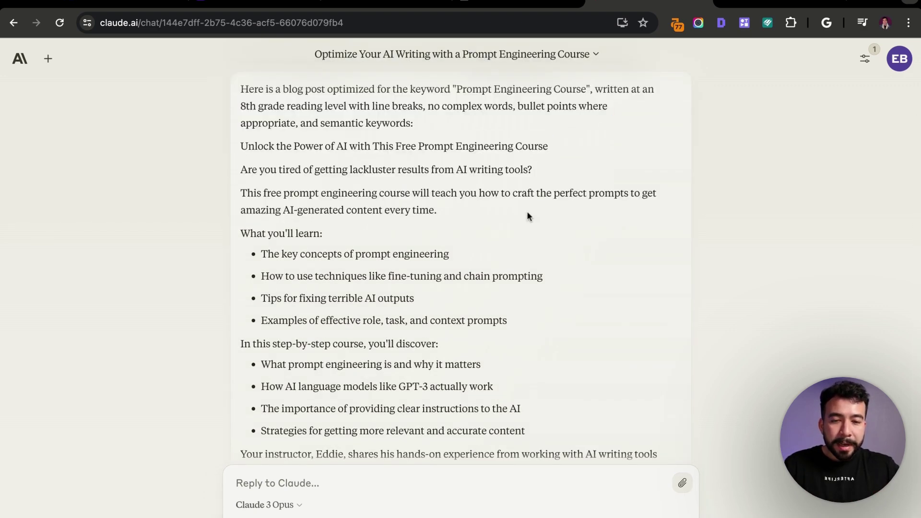
{"action": "left_click_drag", "start_coordinate": [254, 192], "coordinate": [367, 193]}
{"action": "left_click", "coordinate": [369, 194]}
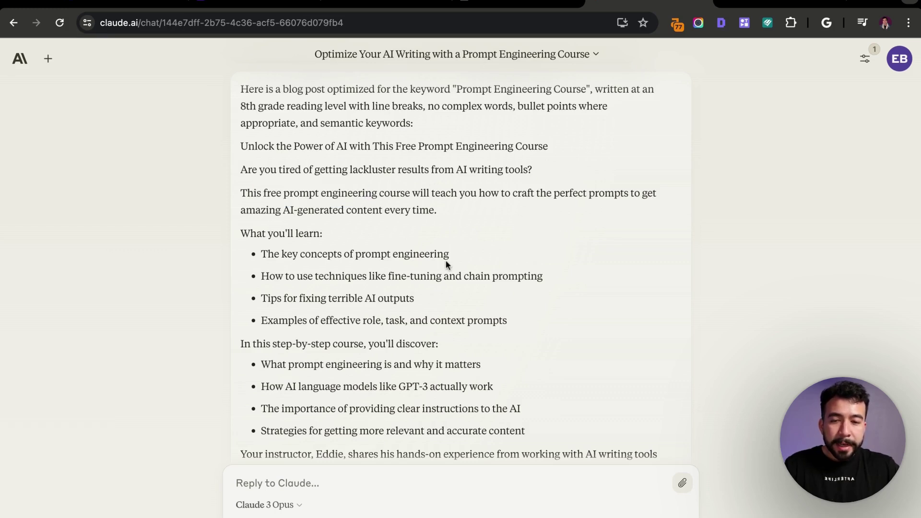
Read through the bullet lists down to the post's closing enrollment call to action.
{"action": "scroll", "coordinate": [446, 261], "scroll_direction": "down", "scroll_amount": 1}
{"action": "left_click_drag", "start_coordinate": [355, 204], "coordinate": [267, 200]}
{"action": "left_click", "coordinate": [443, 202]}
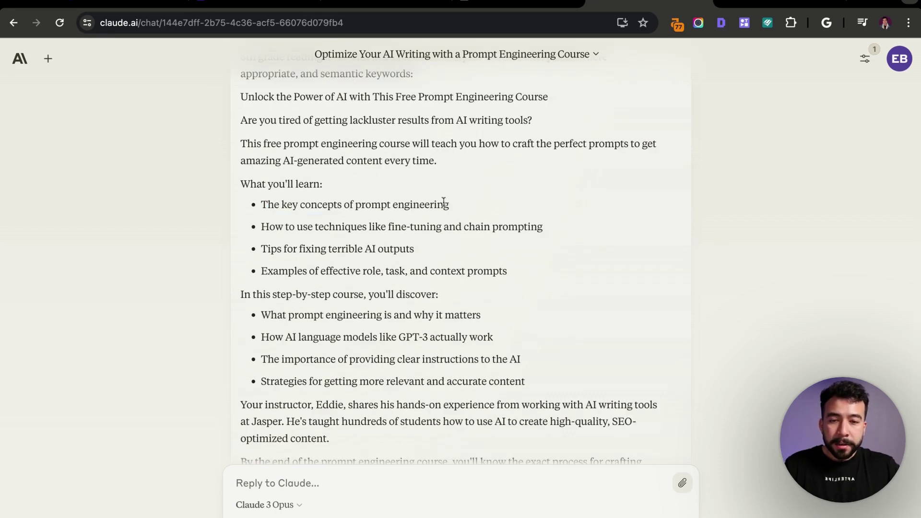
{"action": "scroll", "coordinate": [451, 225], "scroll_direction": "down", "scroll_amount": 2}
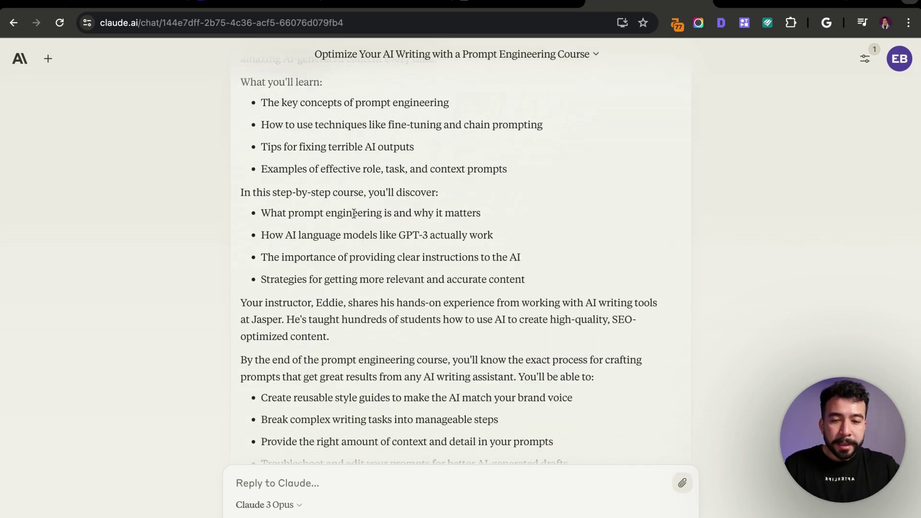
{"action": "scroll", "coordinate": [461, 232], "scroll_direction": "down", "scroll_amount": 3}
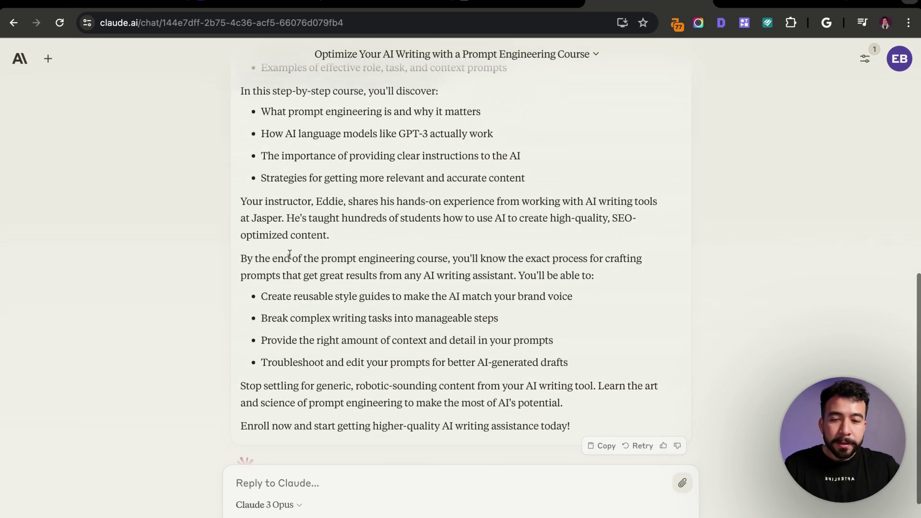
{"action": "left_click_drag", "start_coordinate": [572, 395], "coordinate": [241, 169]}
{"action": "left_click", "coordinate": [294, 159]}
{"action": "scroll", "coordinate": [294, 159], "scroll_direction": "up", "scroll_amount": 6}
{"action": "scroll", "coordinate": [459, 234], "scroll_direction": "up", "scroll_amount": 3}
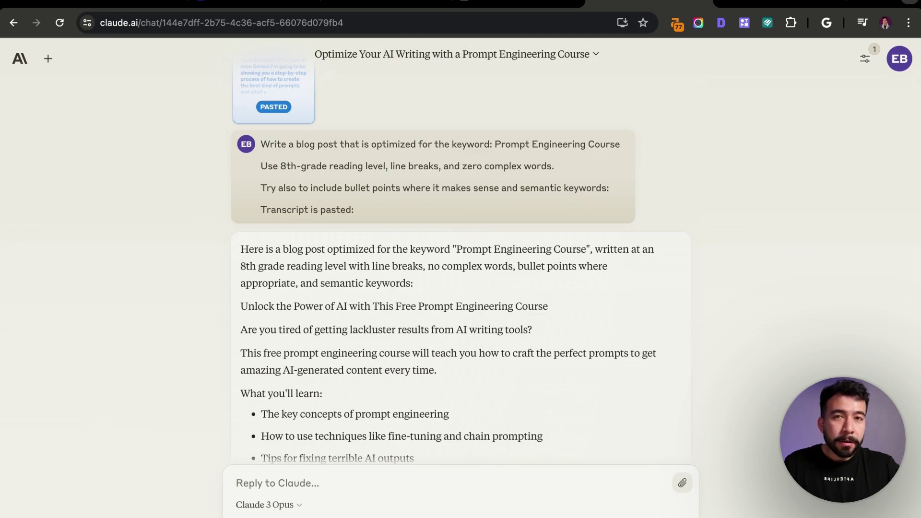
{"action": "scroll", "coordinate": [710, 222], "scroll_direction": "down", "scroll_amount": 4}
{"action": "scroll", "coordinate": [663, 197], "scroll_direction": "down", "scroll_amount": 6}
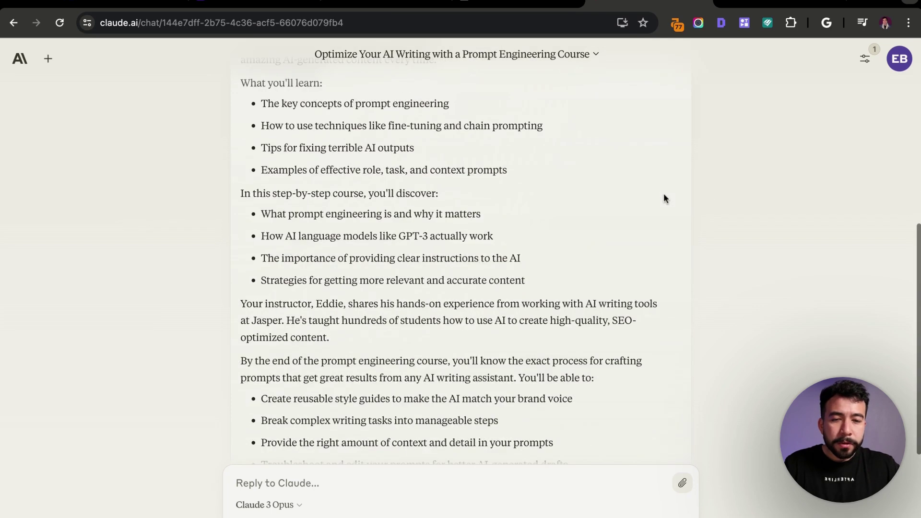
{"action": "left_click", "coordinate": [475, 481]}
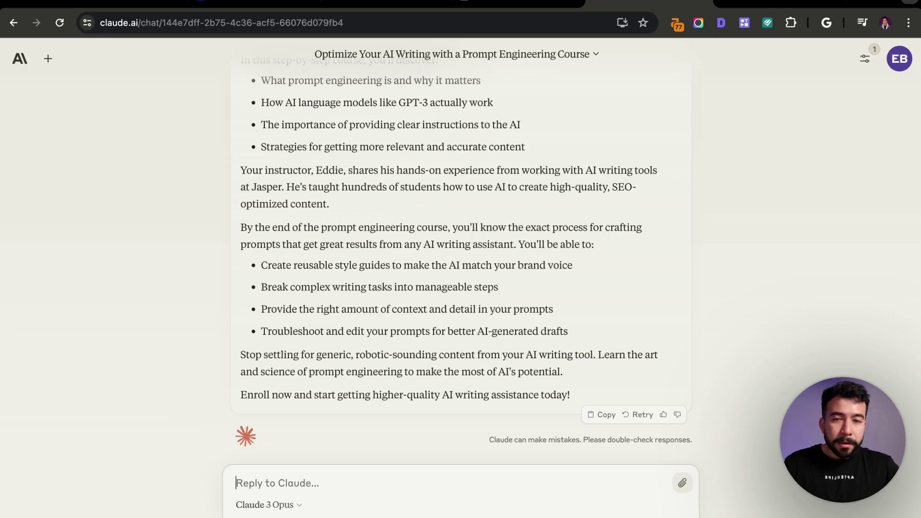
Request SEO-friendly timestamps/chapters from the transcript for the 'minutes: 18:20' video.
{"action": "type", "text": "Now that you have my transcript. Give me seo friendly"}
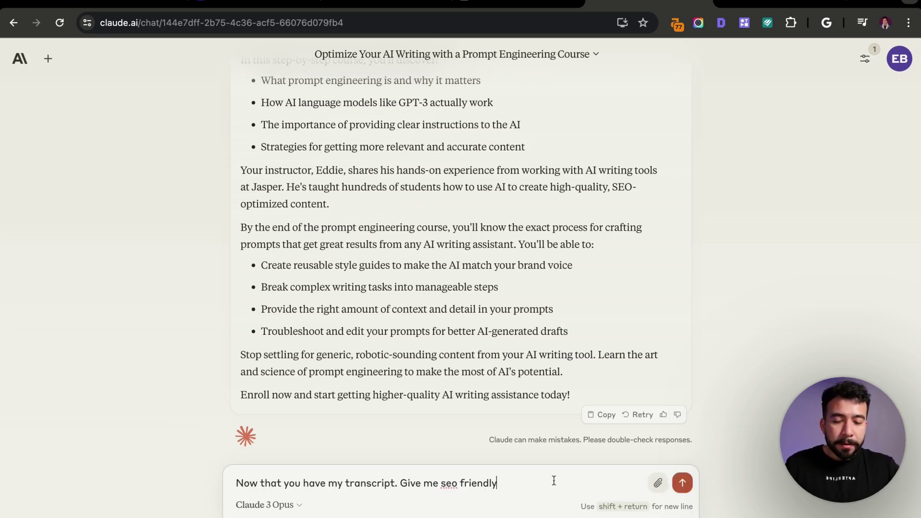
{"action": "type", "text": " times"}
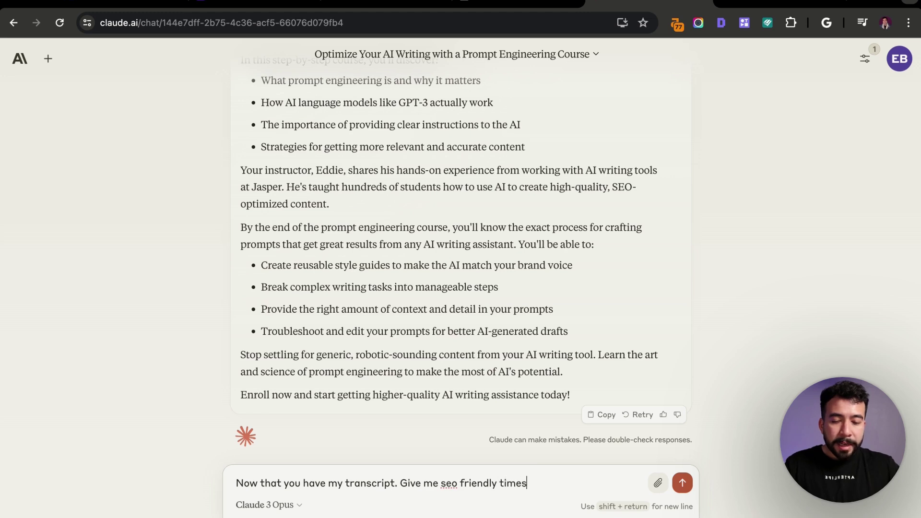
{"action": "type", "text": "tamps/chapters t"}
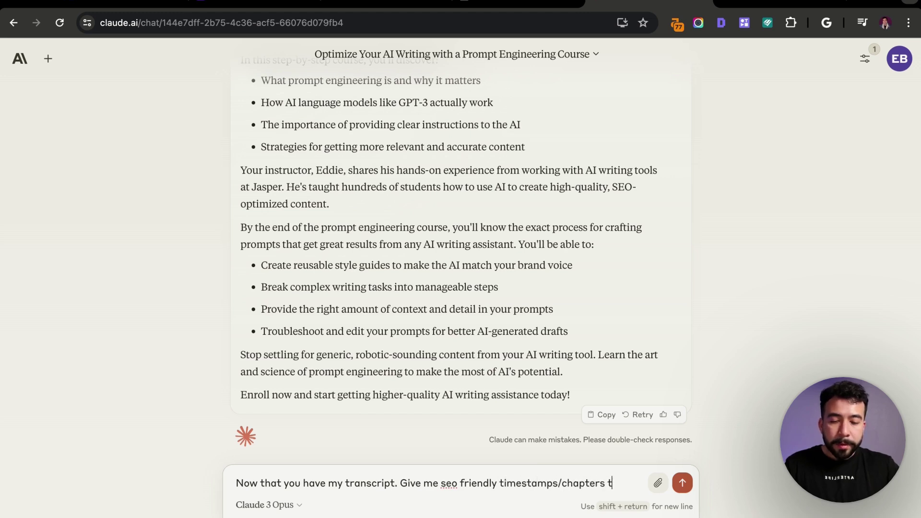
{"action": "type", "text": "hat I can include for my video."}
{"action": "key", "text": "shift+Return"}
{"action": "key", "text": "shift+Return"}
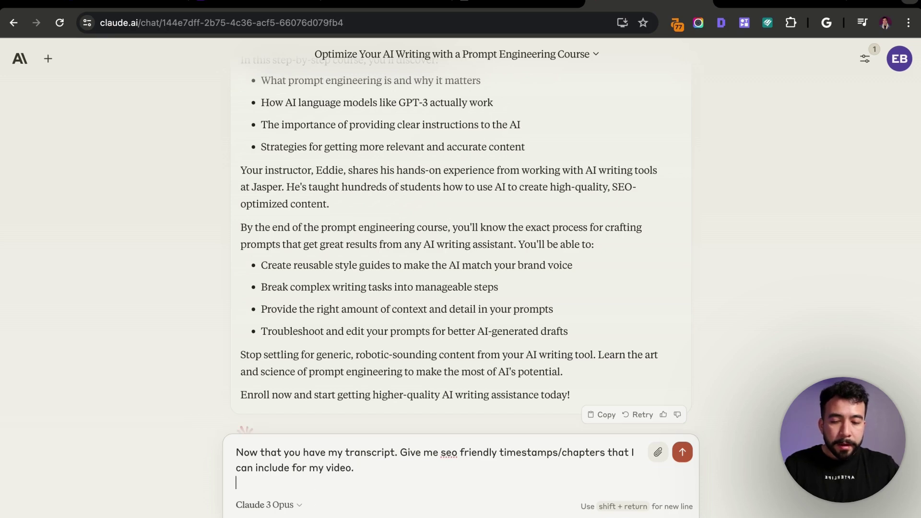
{"action": "type", "text": "minutes: 18:20"}
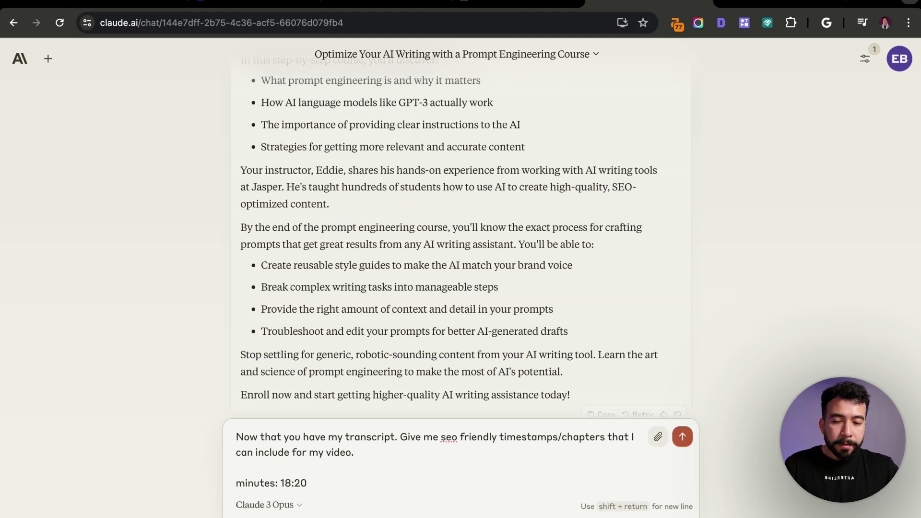
{"action": "key", "text": "Return"}
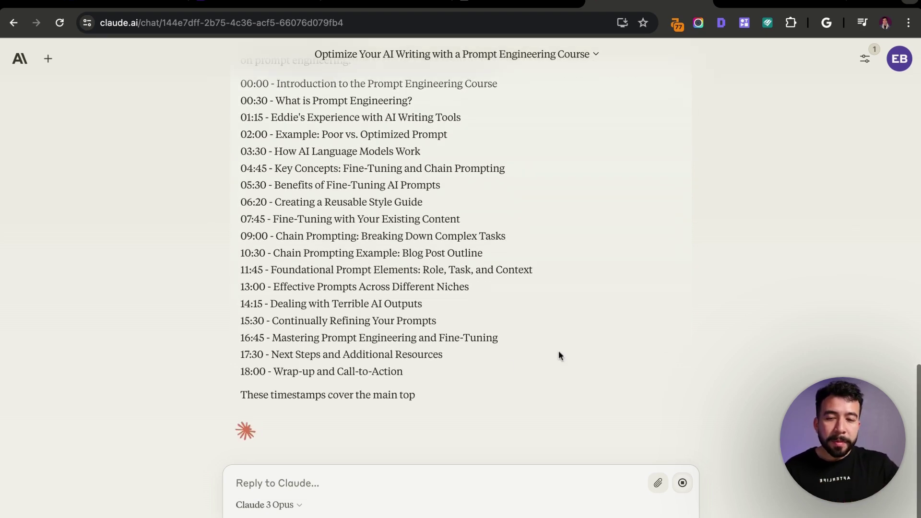
Review the returned chapter list, from 00:00 Introduction to 18:00 Wrap-up.
{"action": "left_click_drag", "start_coordinate": [471, 361], "coordinate": [295, 151]}
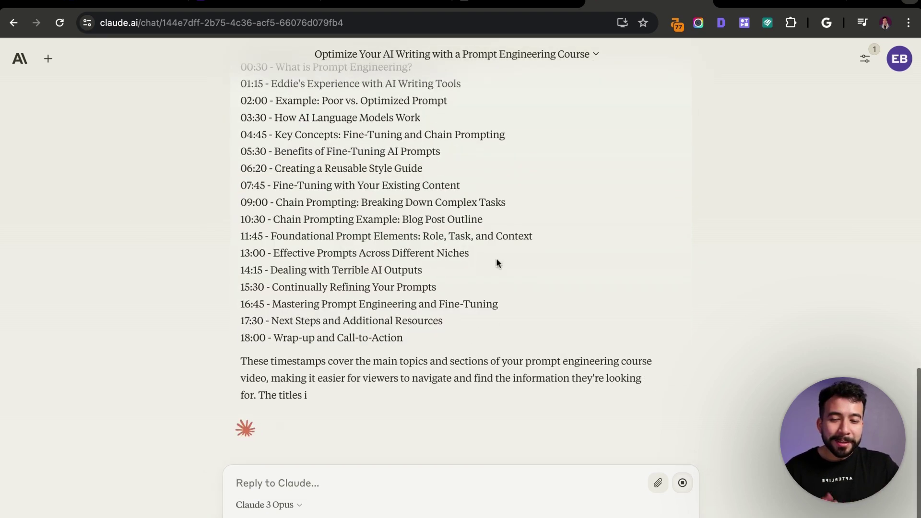
{"action": "scroll", "coordinate": [528, 335], "scroll_direction": "up", "scroll_amount": 2}
{"action": "left_click_drag", "start_coordinate": [413, 344], "coordinate": [256, 141]}
{"action": "left_click", "coordinate": [631, 218]}
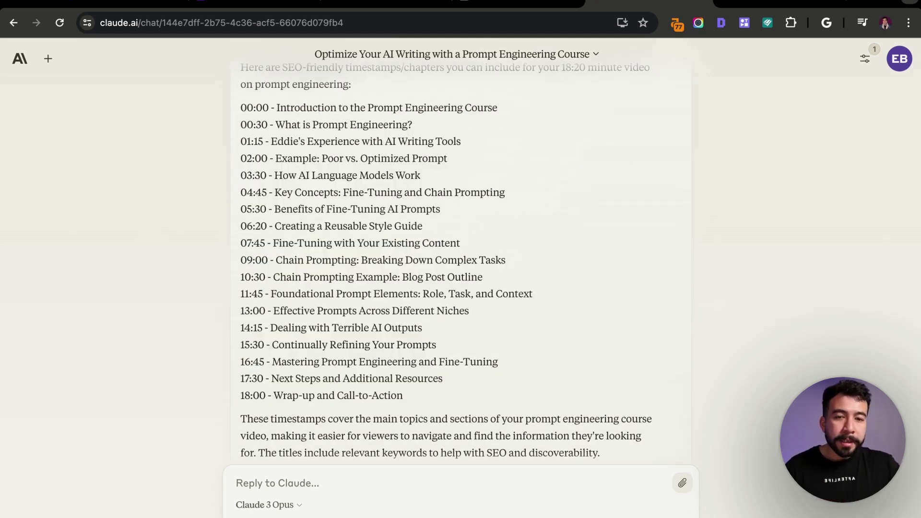
Send the follow-up 'Now give me 25 keyword tags to include'.
{"action": "scroll", "coordinate": [641, 281], "scroll_direction": "down", "scroll_amount": 2}
{"action": "left_click", "coordinate": [542, 487]}
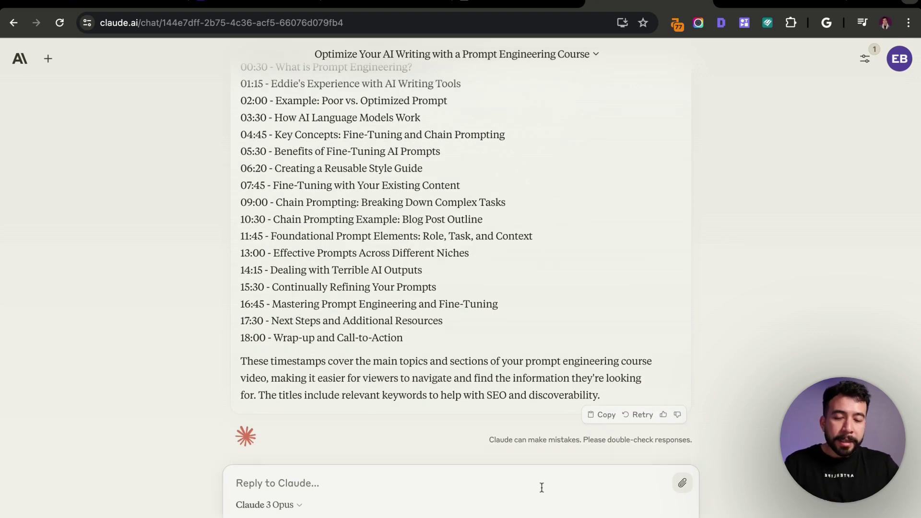
{"action": "type", "text": "Now give me 25 keyword tag"}
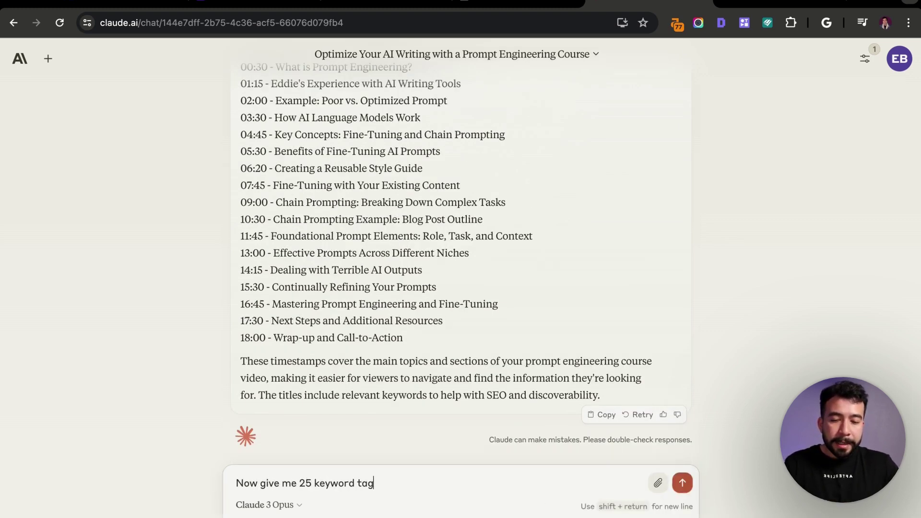
{"action": "type", "text": "s to include"}
{"action": "key", "text": "Return"}
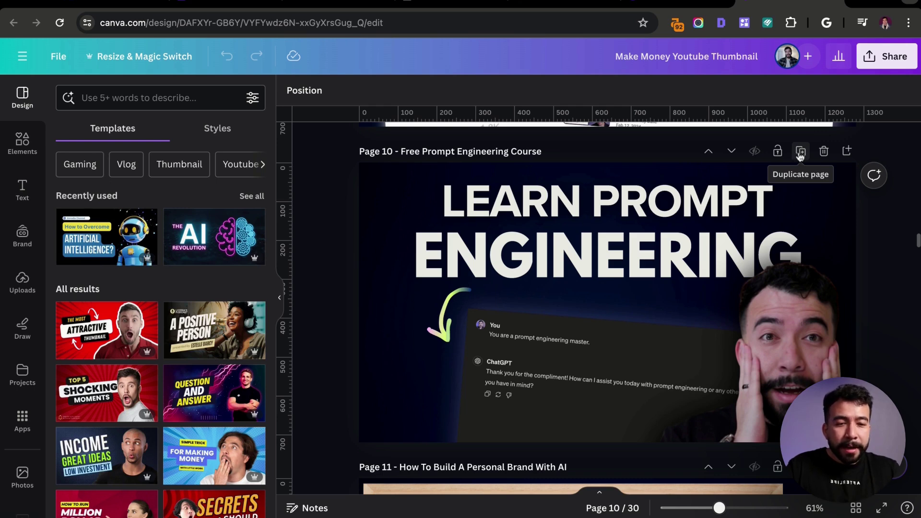
Duplicate page 10 and replace the man's photo with his uploaded photo on page 11.
{"action": "left_click", "coordinate": [799, 152]}
{"action": "left_click", "coordinate": [781, 327]}
{"action": "key", "text": "Delete"}
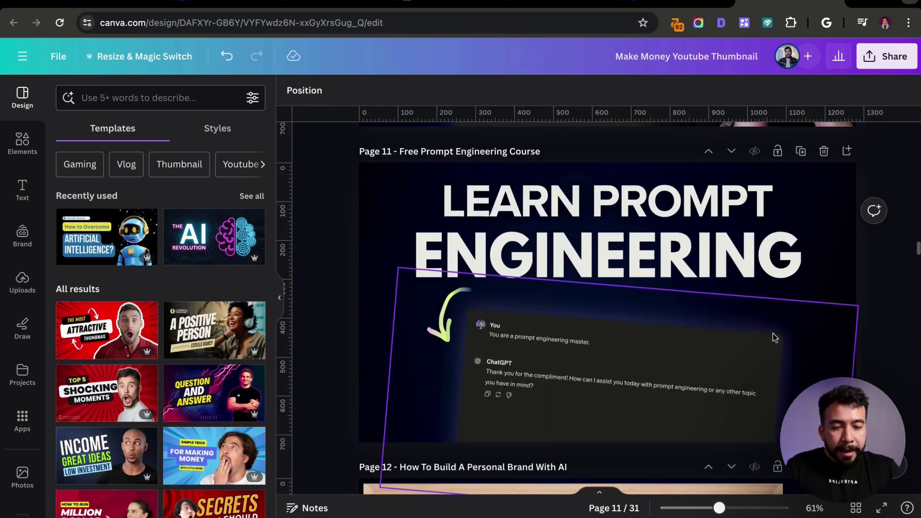
{"action": "left_click", "coordinate": [22, 142]}
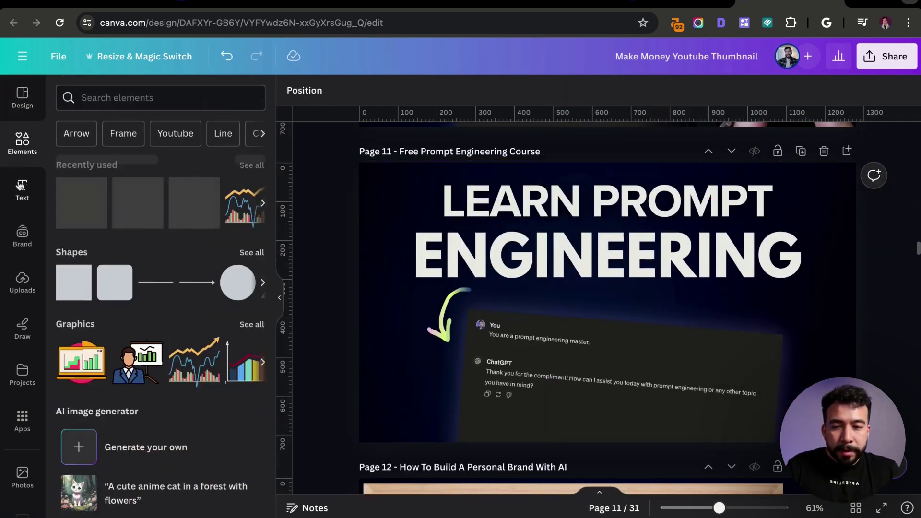
{"action": "left_click", "coordinate": [22, 283]}
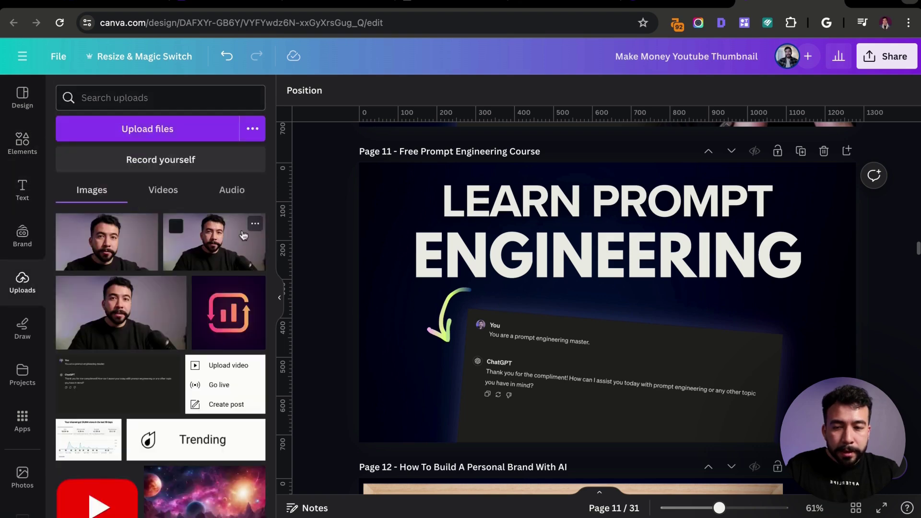
{"action": "left_click", "coordinate": [241, 235]}
{"action": "left_click_drag", "start_coordinate": [695, 324], "coordinate": [769, 332]}
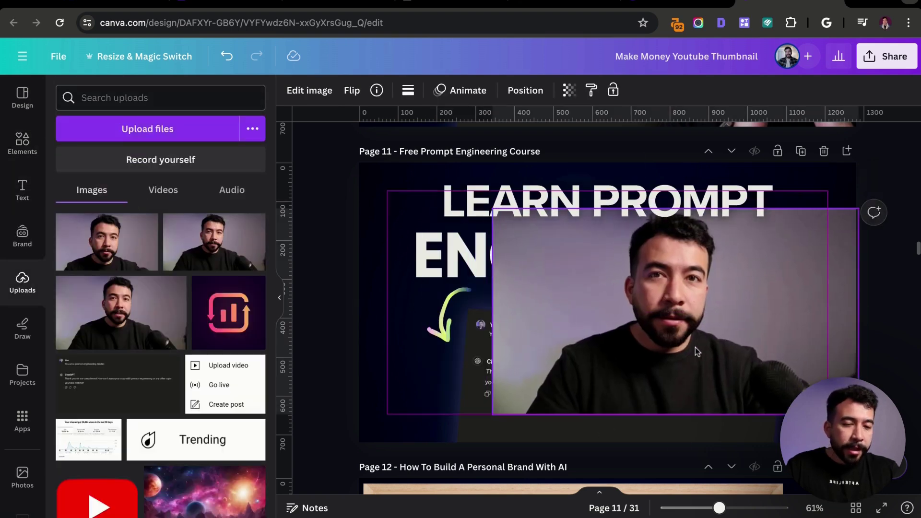
Remove the photo's background with BG Remover and apply a Glow shadow.
{"action": "left_click", "coordinate": [317, 91]}
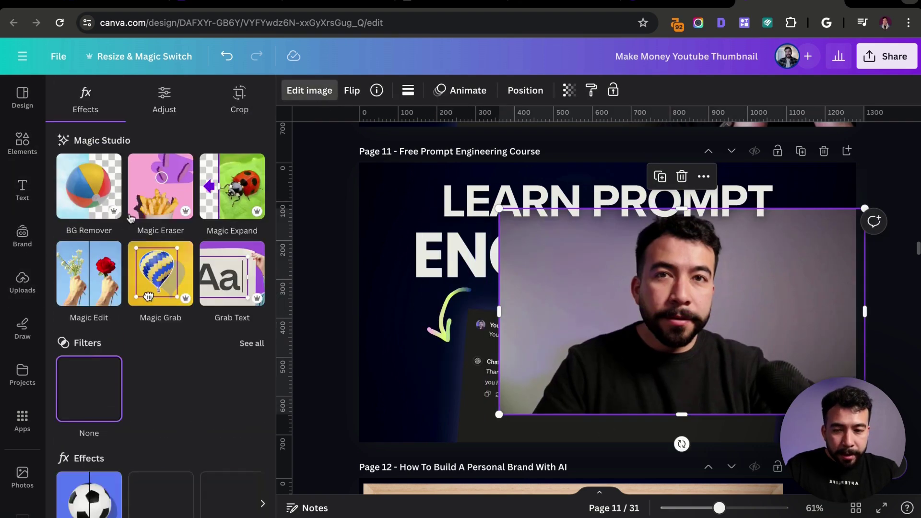
{"action": "left_click", "coordinate": [102, 182]}
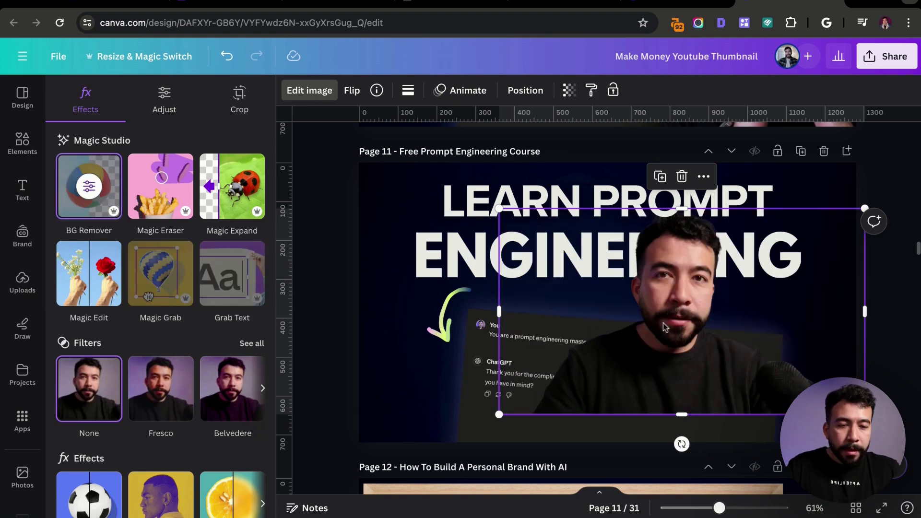
{"action": "scroll", "coordinate": [124, 298], "scroll_direction": "down", "scroll_amount": 3}
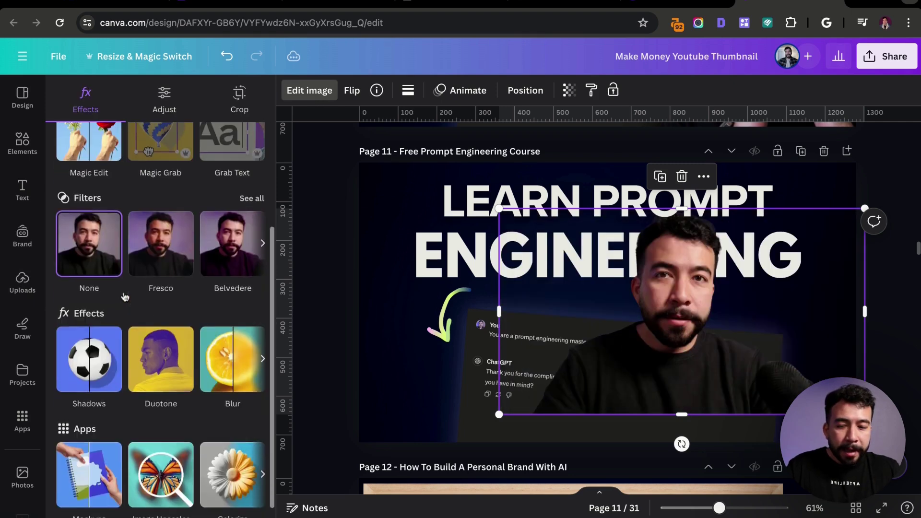
{"action": "scroll", "coordinate": [125, 298], "scroll_direction": "down", "scroll_amount": 1}
{"action": "left_click", "coordinate": [77, 342]}
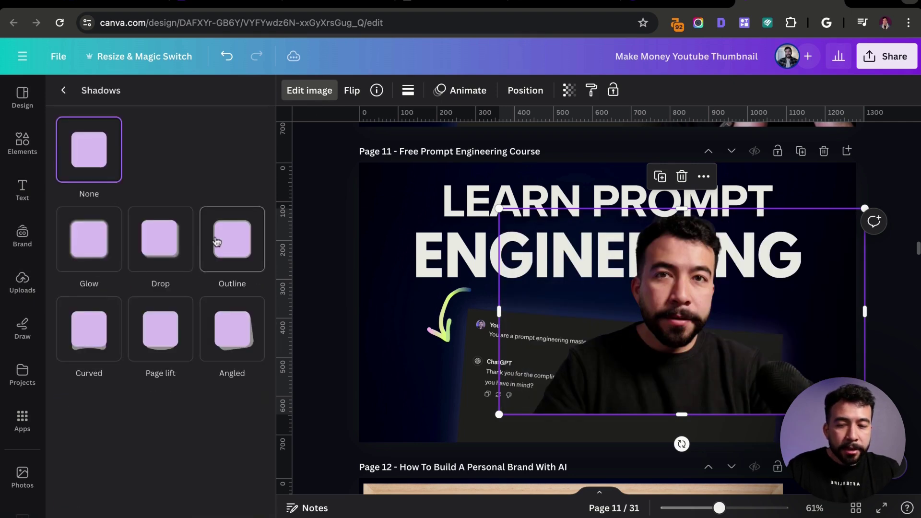
{"action": "left_click", "coordinate": [81, 248]}
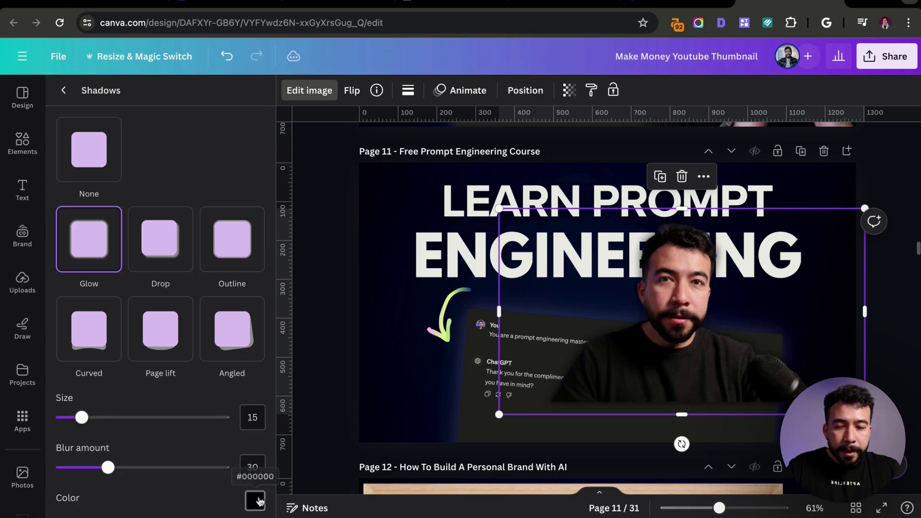
Set the glow to dark blue with Blur 70 and intensity lowered to 31.
{"action": "left_click", "coordinate": [259, 501]}
{"action": "left_click", "coordinate": [366, 440]}
{"action": "left_click", "coordinate": [373, 404]}
{"action": "left_click_drag", "start_coordinate": [373, 404], "coordinate": [372, 362]}
{"action": "scroll", "coordinate": [109, 417], "scroll_direction": "down", "scroll_amount": 1}
{"action": "left_click_drag", "start_coordinate": [109, 416], "coordinate": [177, 416]}
{"action": "left_click_drag", "start_coordinate": [142, 497], "coordinate": [113, 497]}
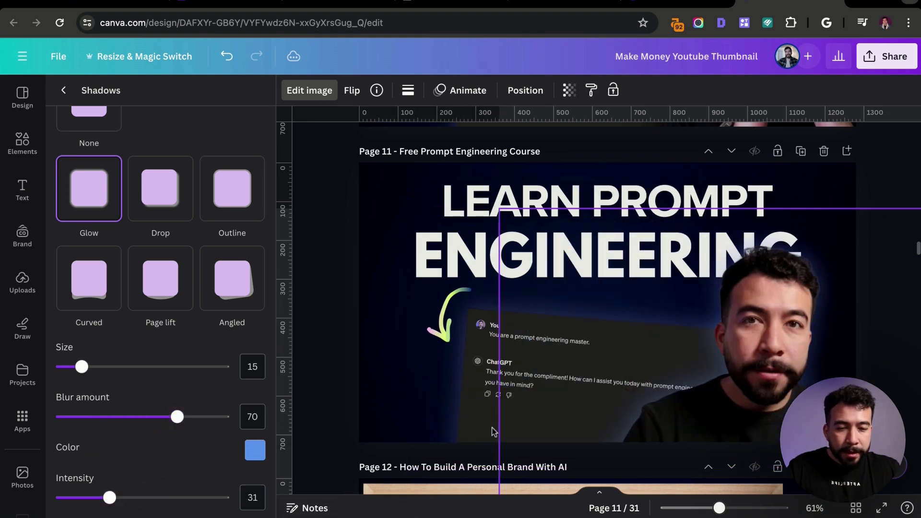
Resize the cutout photo and select the LEARN PROMPT ENGINEERING headline.
{"action": "left_click_drag", "start_coordinate": [499, 211], "coordinate": [513, 226]}
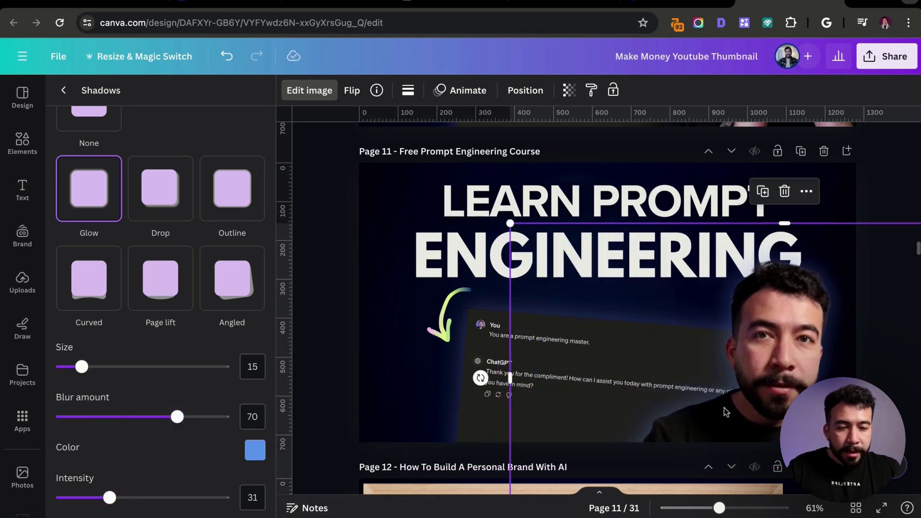
{"action": "left_click", "coordinate": [513, 226]}
{"action": "left_click", "coordinate": [551, 251]}
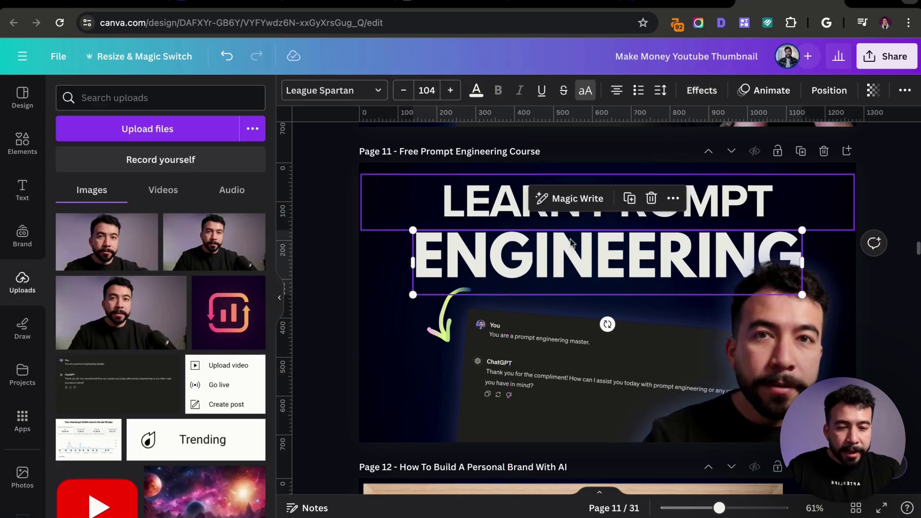
{"action": "key", "text": "Escape"}
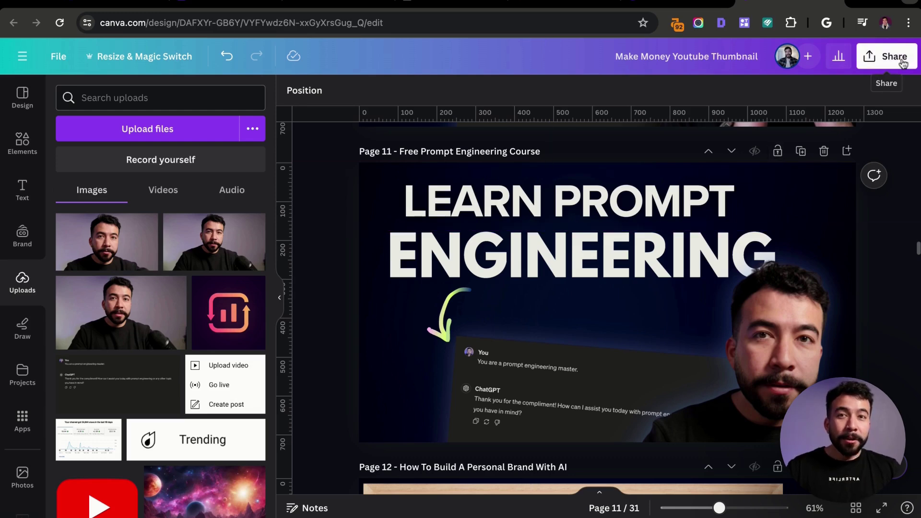
Open the thumbnail's download settings from the Share menu.
{"action": "left_click", "coordinate": [886, 56]}
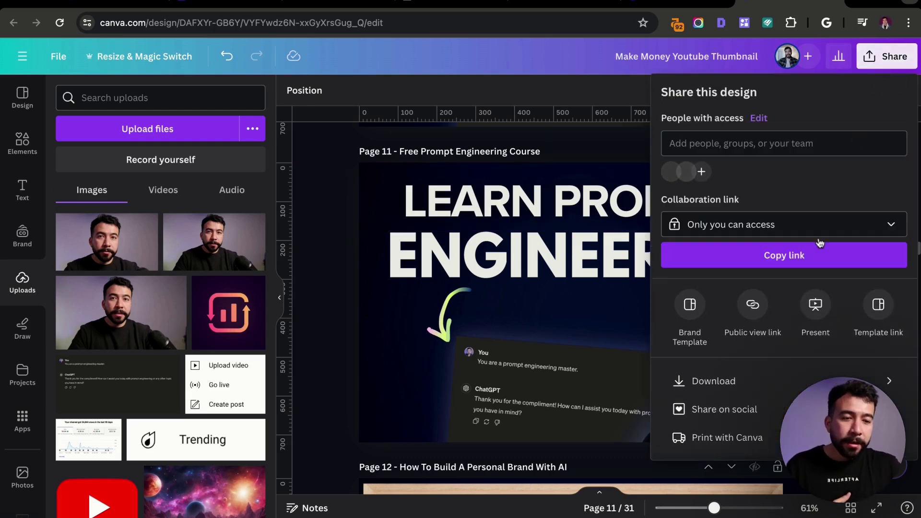
{"action": "left_click", "coordinate": [707, 381]}
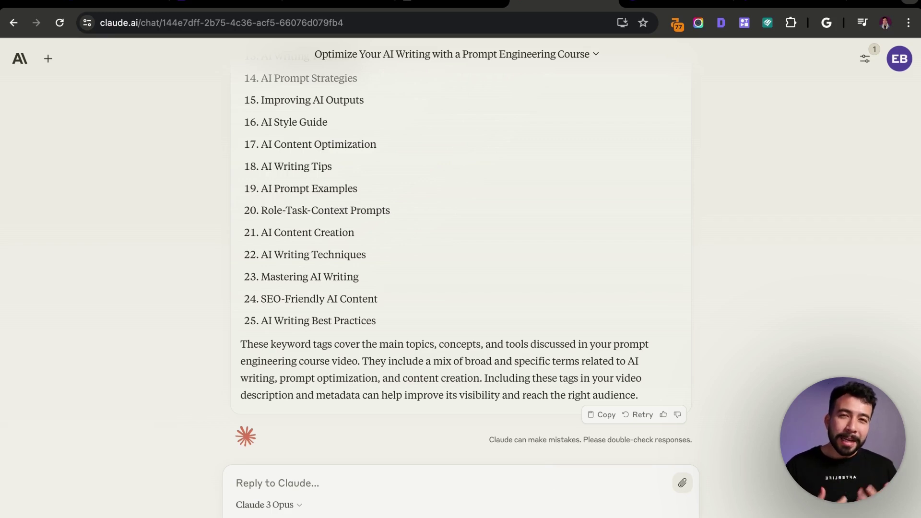
Ask Claude for 5 insanely viral title ideas based on the video topic.
{"action": "left_click", "coordinate": [553, 481]}
{"action": "type", "text": "Now give me 5 "}
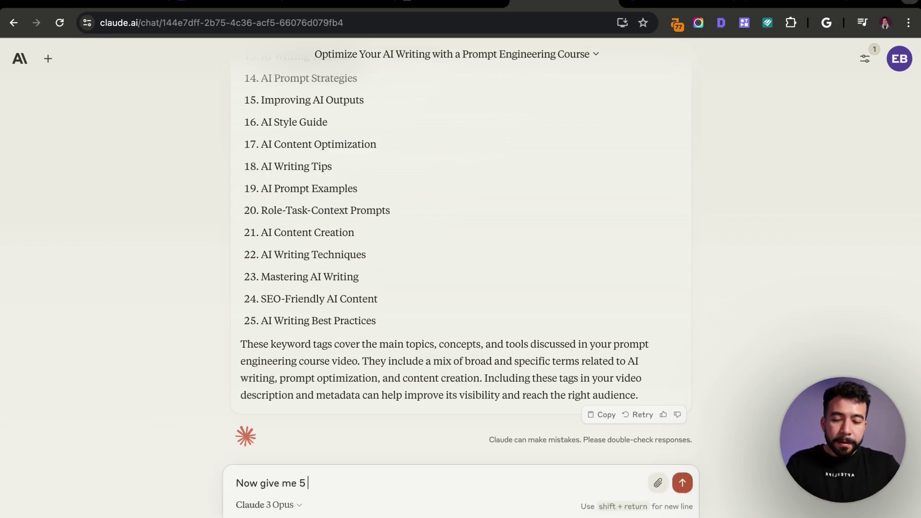
{"action": "type", "text": "insanely viral tit"}
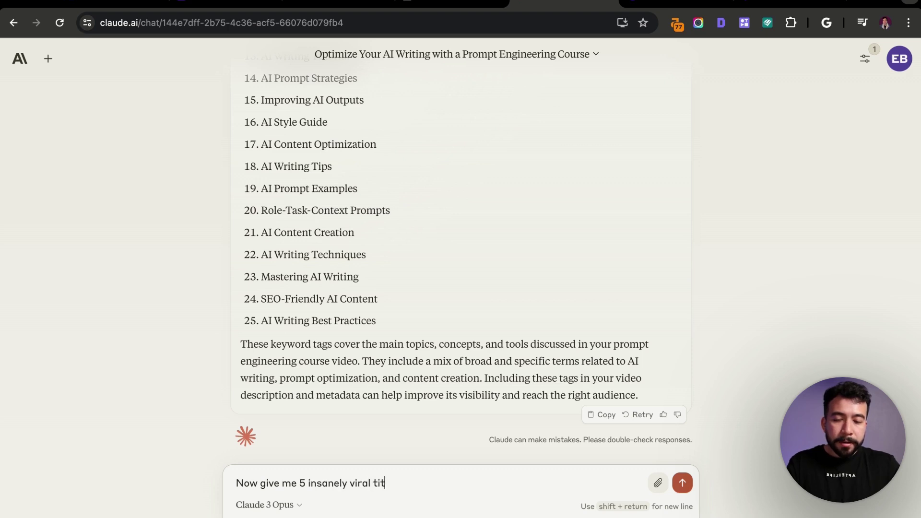
{"action": "type", "text": "le ideas based on my top"}
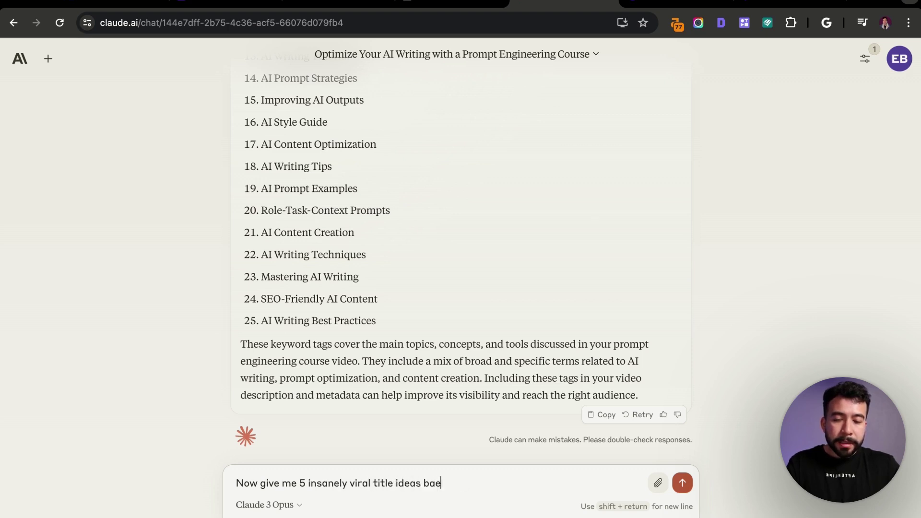
{"action": "type", "text": "ic"}
{"action": "key", "text": "Return"}
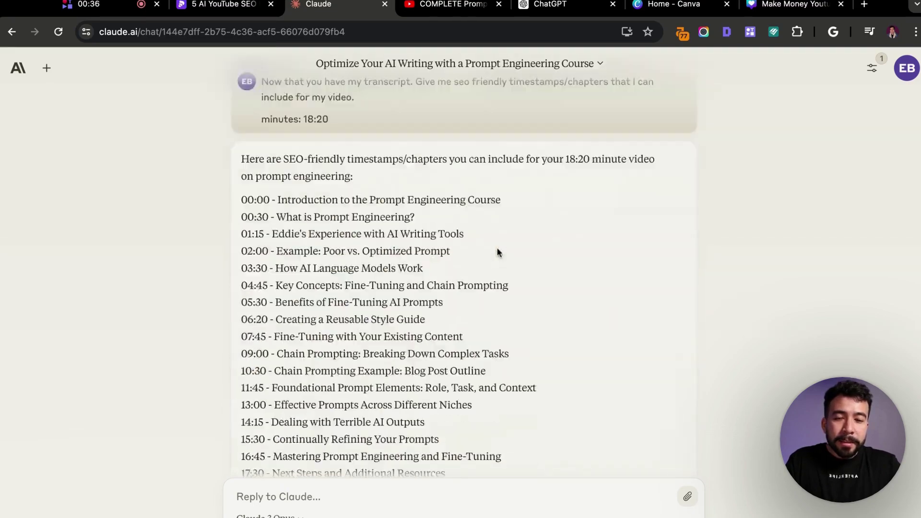
{"action": "scroll", "coordinate": [496, 252], "scroll_direction": "up", "scroll_amount": 20}
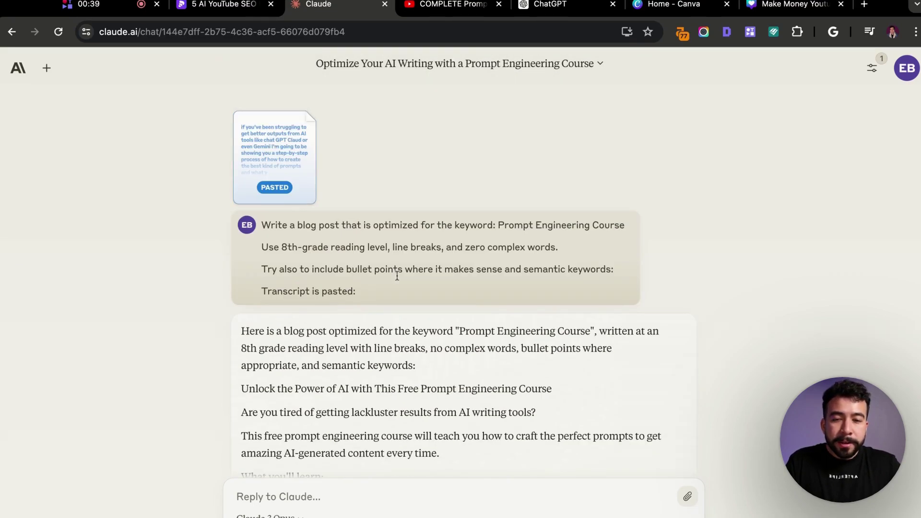
{"action": "scroll", "coordinate": [307, 283], "scroll_direction": "down", "scroll_amount": 5}
{"action": "scroll", "coordinate": [313, 295], "scroll_direction": "down", "scroll_amount": 20}
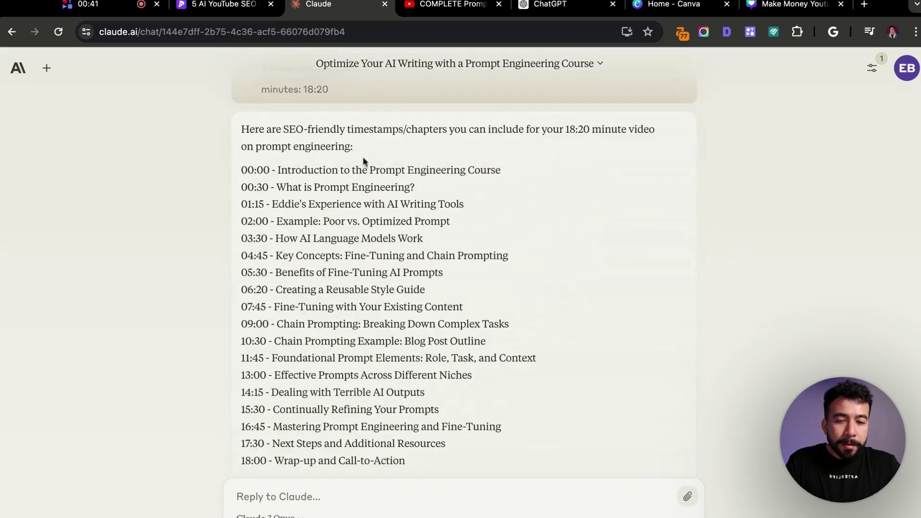
{"action": "scroll", "coordinate": [435, 263], "scroll_direction": "down", "scroll_amount": 5}
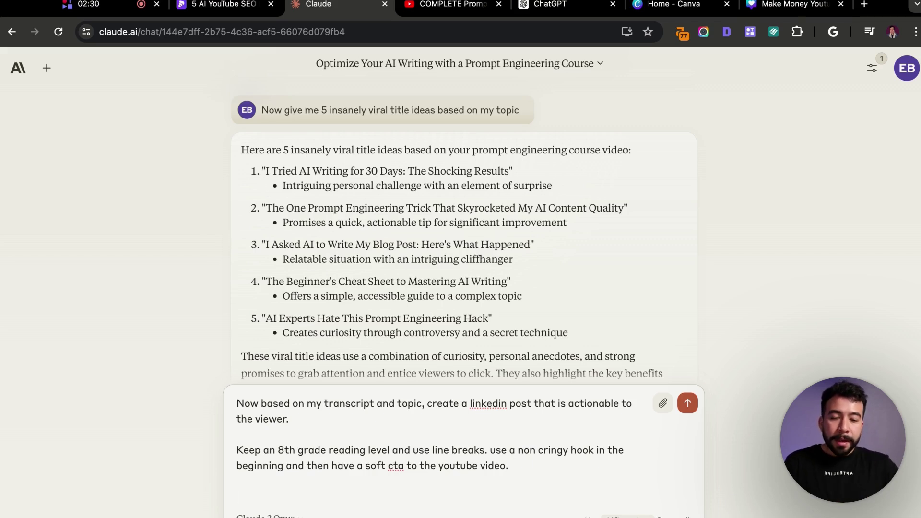
Request a LinkedIn post with a non-cringy hook and soft CTA, modelled on popular creators.
{"action": "type", "text": "Write n"}
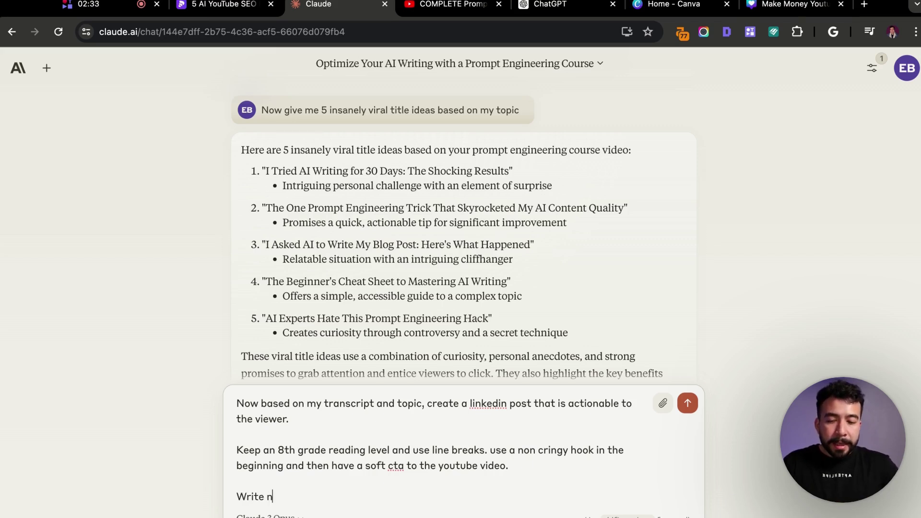
{"action": "key", "text": "BackSpace"}
{"action": "type", "text": "in the structure of"}
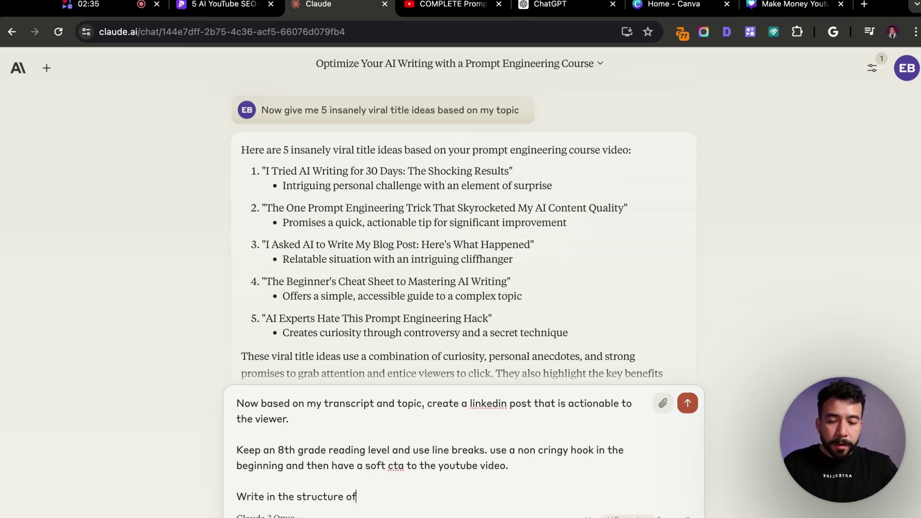
{"action": "type", "text": " justin welsh or a"}
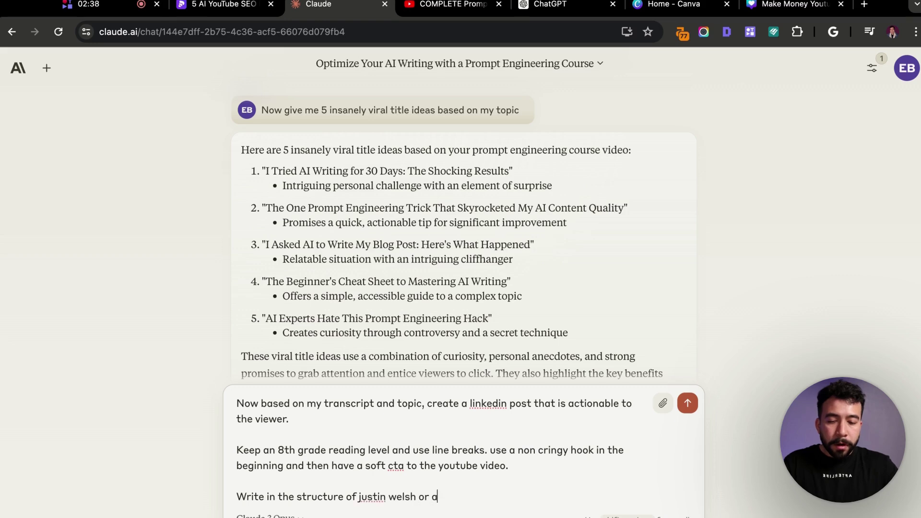
{"action": "type", "text": "li abdal"}
{"action": "key", "text": "Return"}
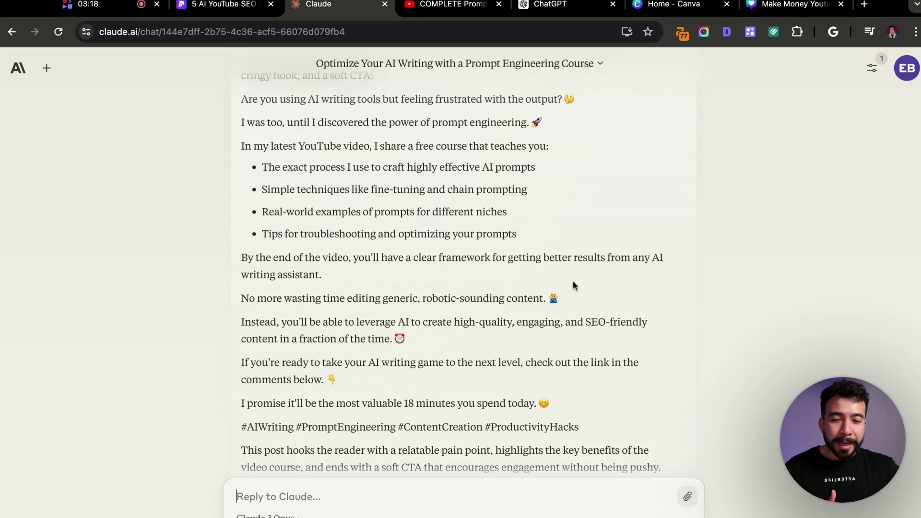
{"action": "scroll", "coordinate": [569, 270], "scroll_direction": "down", "scroll_amount": 3}
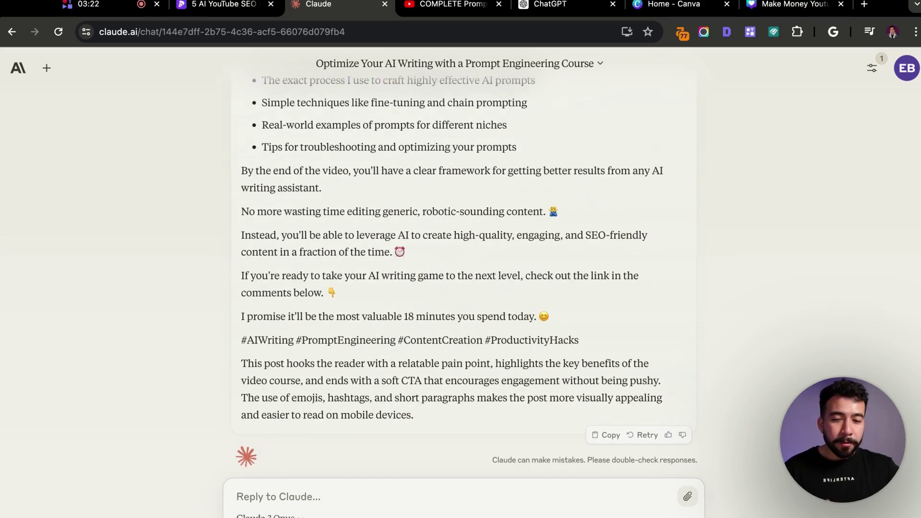
{"action": "triple_click", "coordinate": [384, 318]}
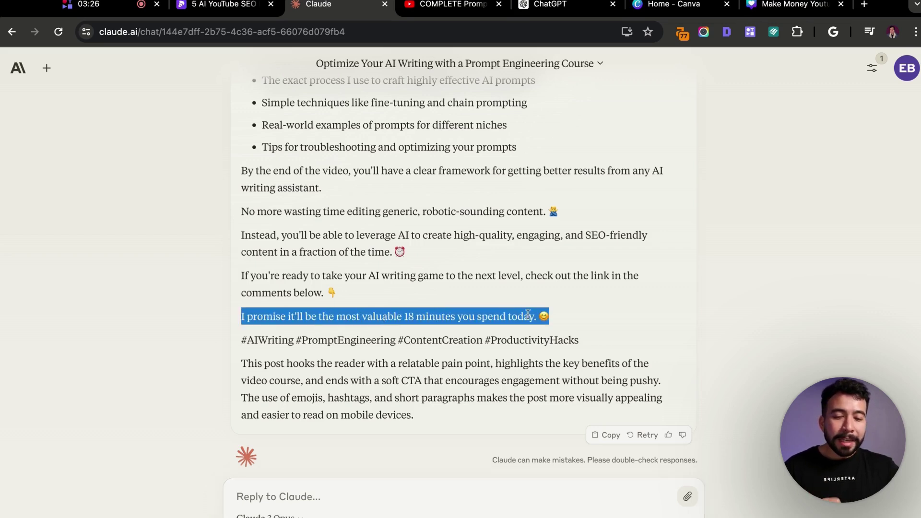
{"action": "left_click", "coordinate": [582, 315]}
{"action": "scroll", "coordinate": [649, 305], "scroll_direction": "down", "scroll_amount": 1}
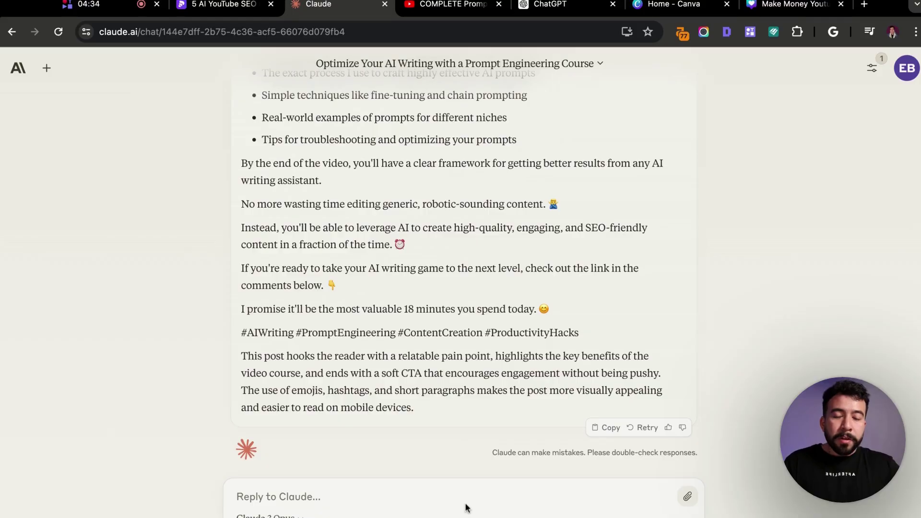
Ask Claude for 5 more unique, potentially viral angles on the topic with talking points.
{"action": "left_click", "coordinate": [483, 493]}
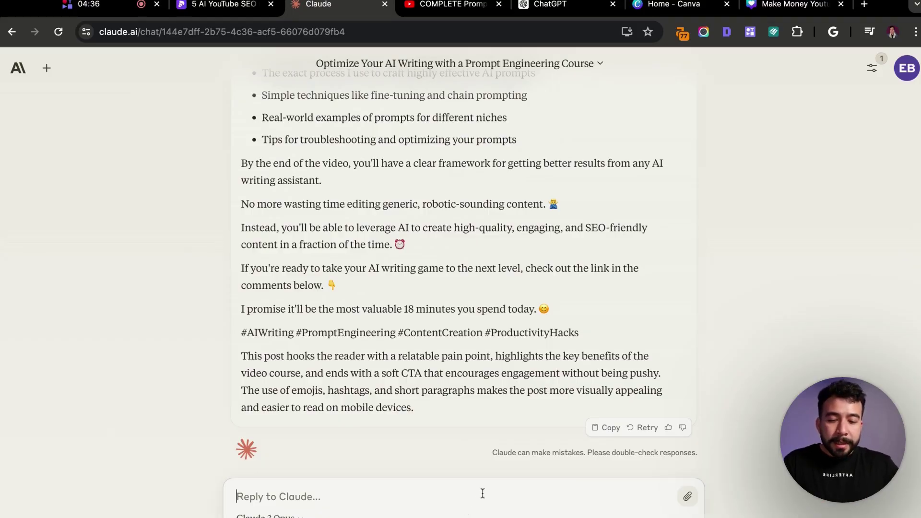
{"action": "type", "text": "Based on my top"}
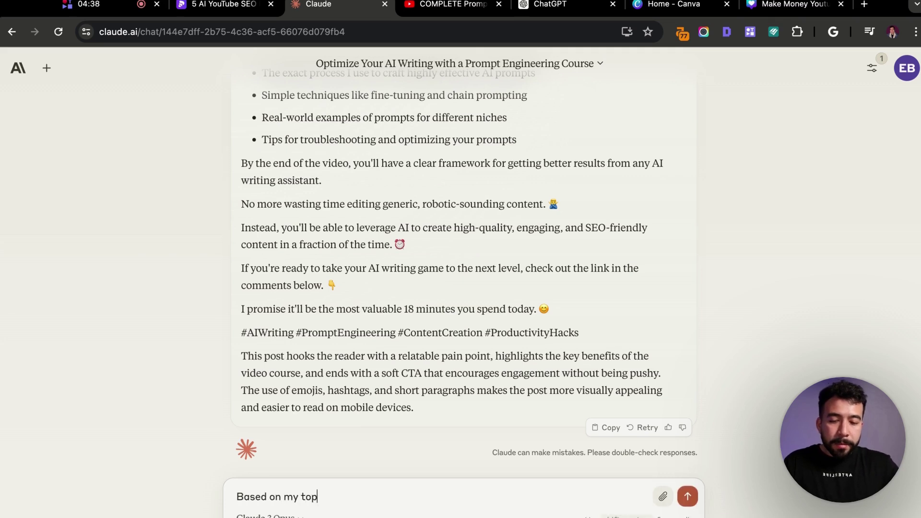
{"action": "type", "text": "ic, give me 5"}
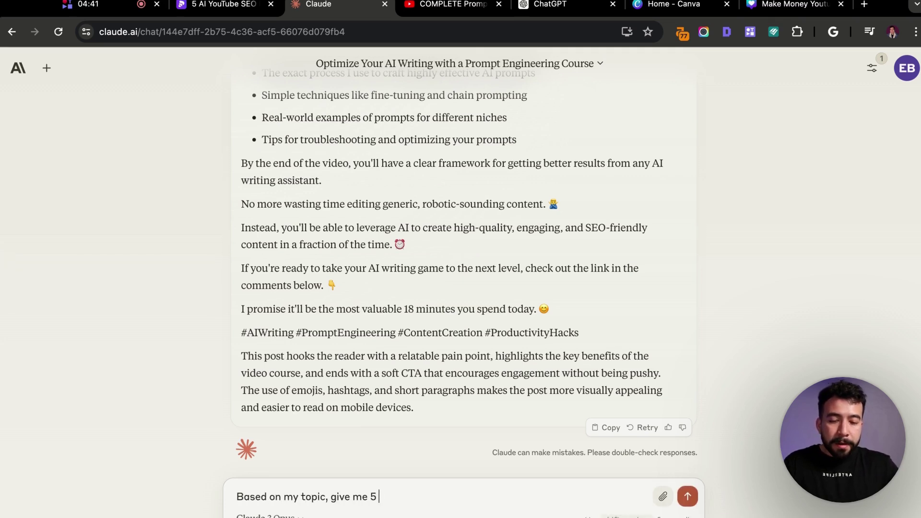
{"action": "type", "text": " more unique ang"}
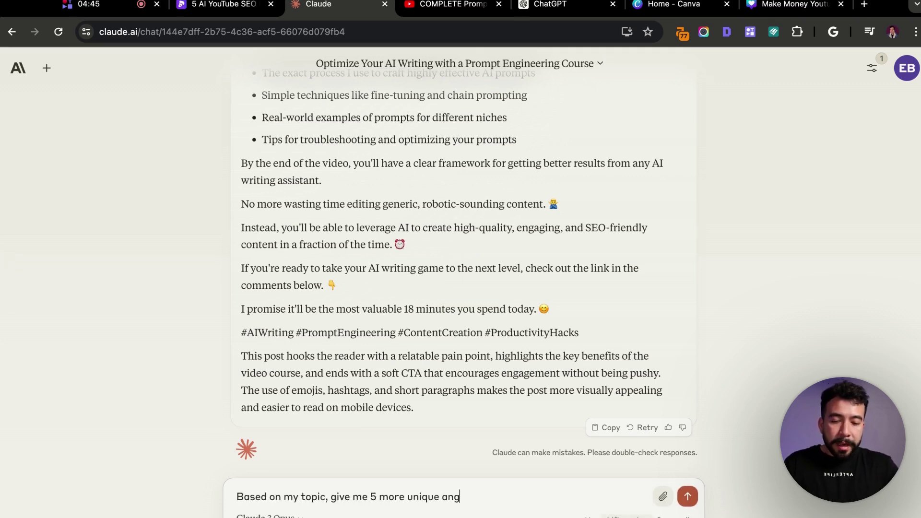
{"action": "type", "text": "les on this topic "}
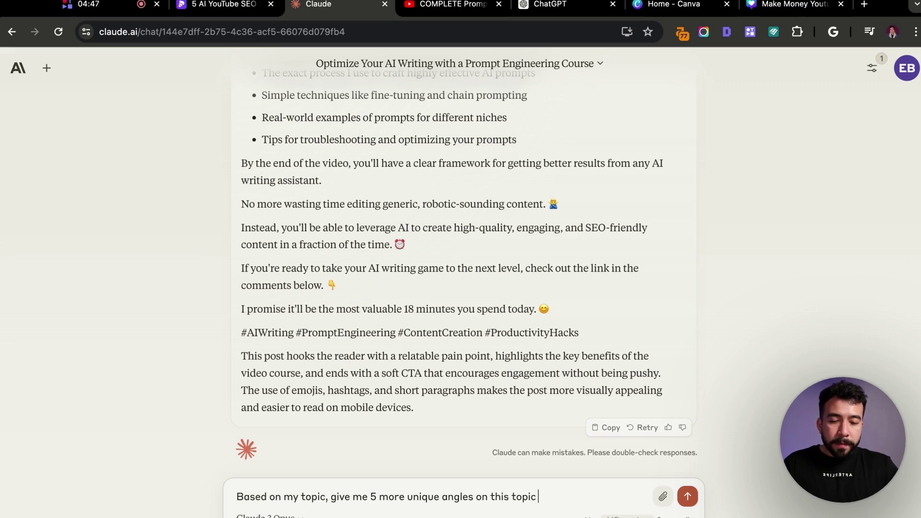
{"action": "type", "text": "that could go viral"}
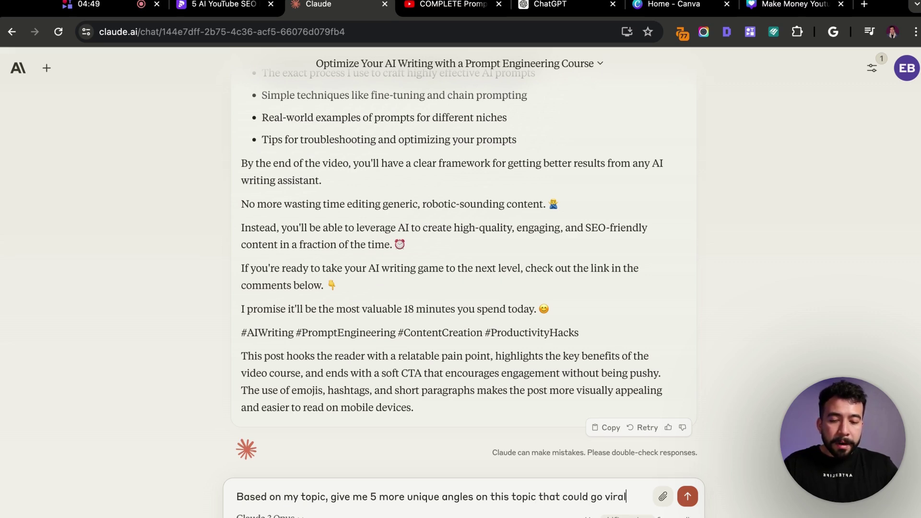
{"action": "type", "text": ". Make sure you in"}
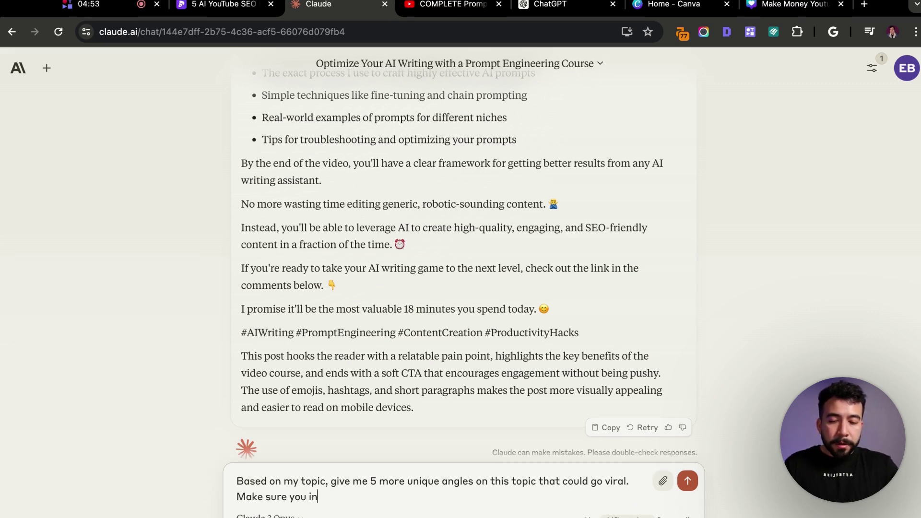
{"action": "type", "text": "clude some talking p"}
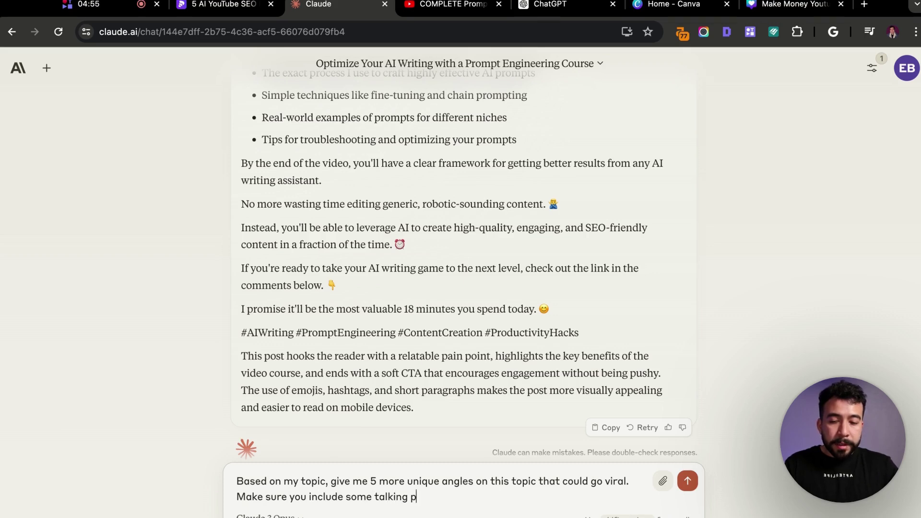
{"action": "type", "text": "oints to help me."}
{"action": "key", "text": "Return"}
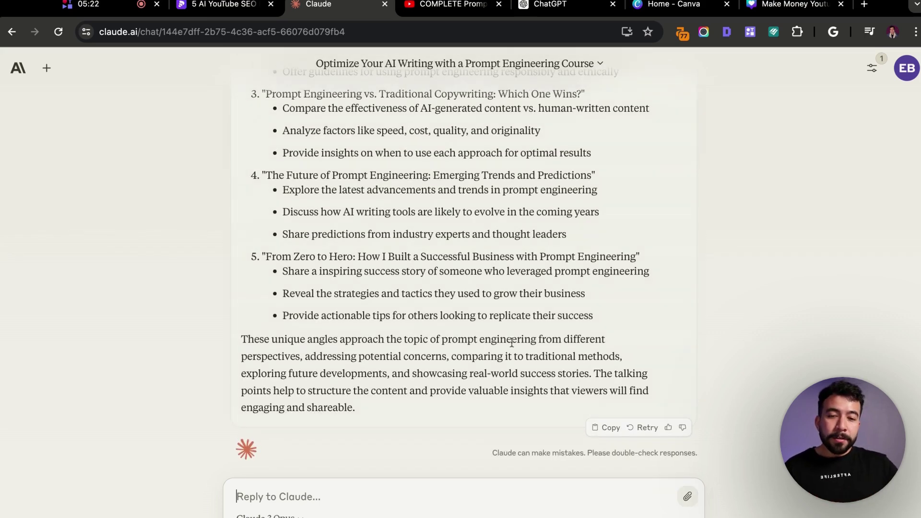
{"action": "scroll", "coordinate": [510, 355], "scroll_direction": "up", "scroll_amount": 2}
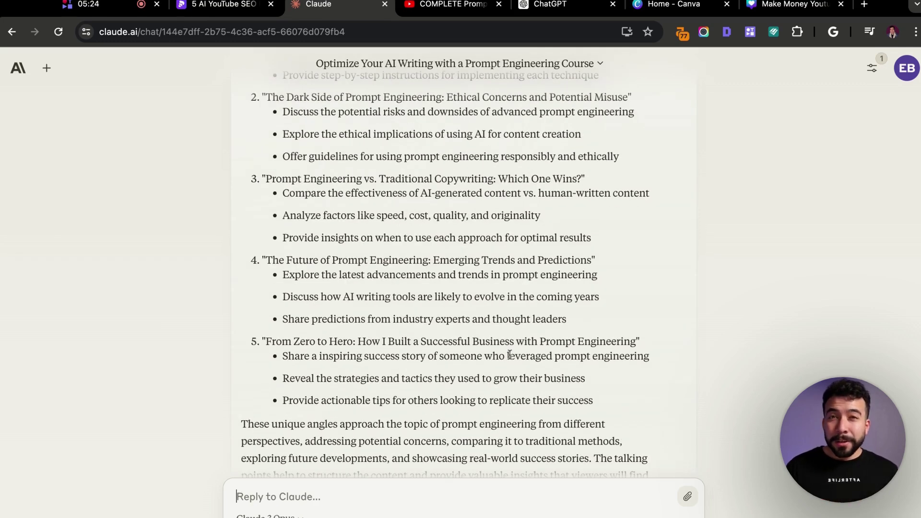